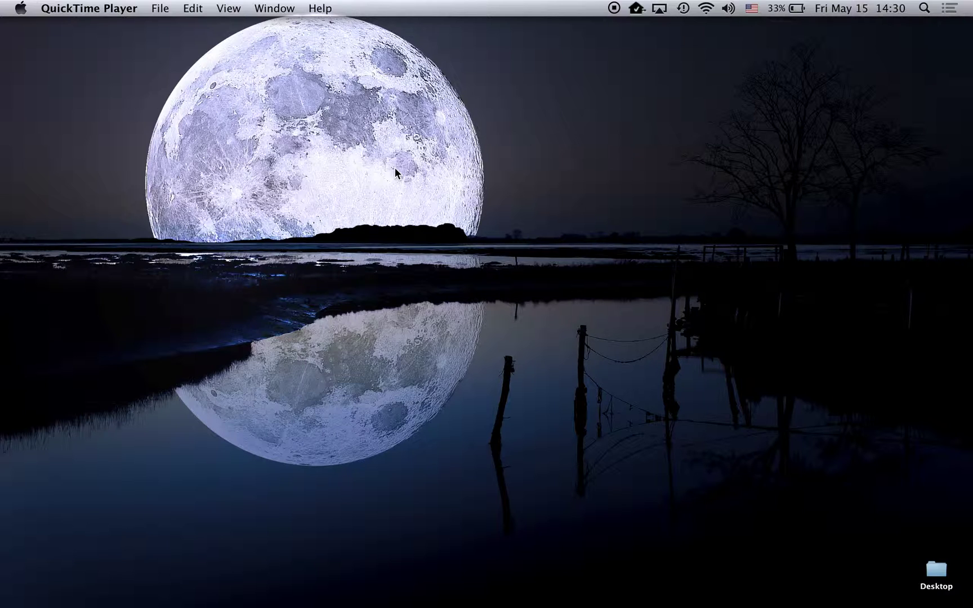
# Step: Click an empty spot on the desktop to bring Finder to the front instead of QuickTime Player
pyautogui.click(72, 60)
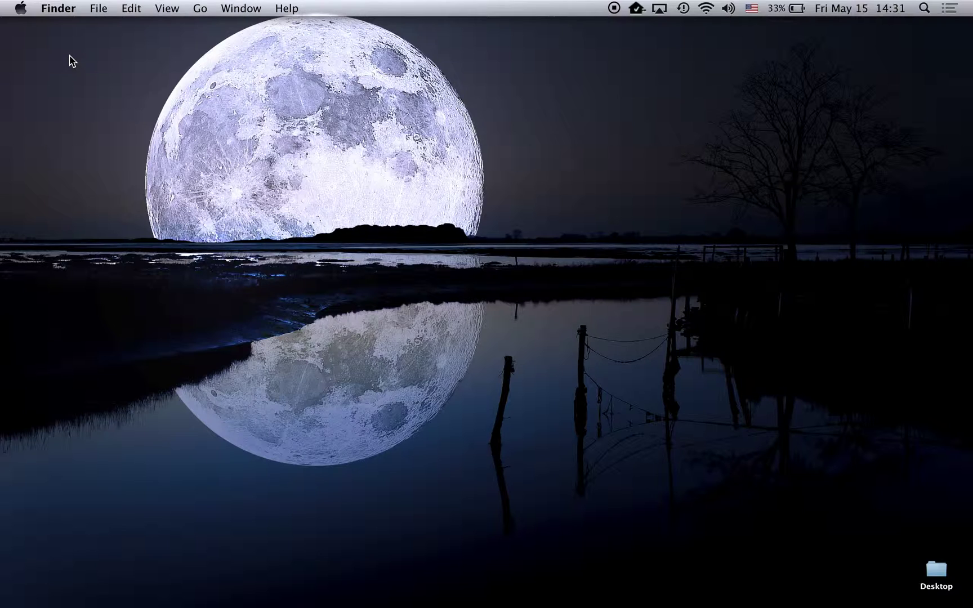
pyautogui.click(21, 9)
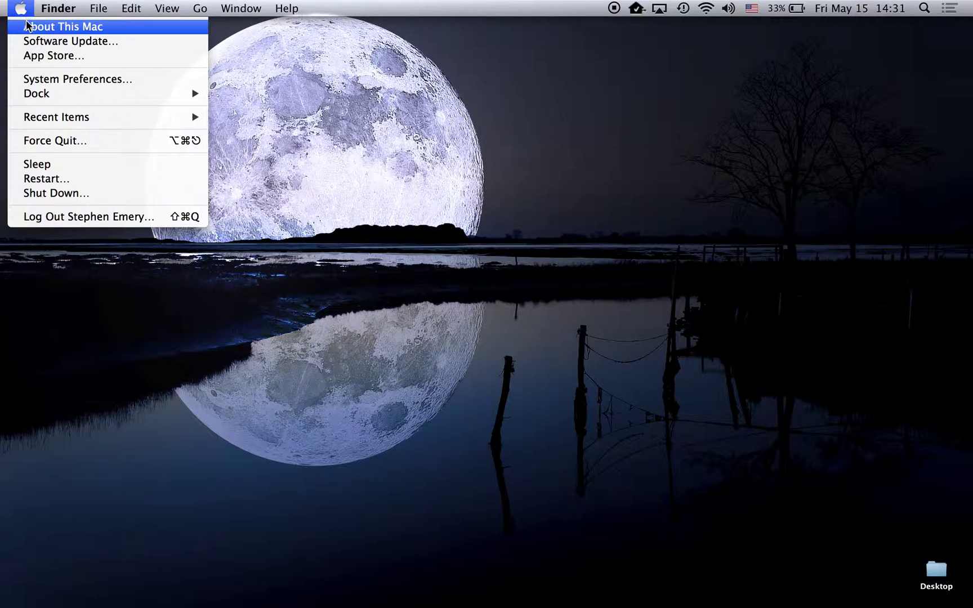
pyautogui.click(27, 28)
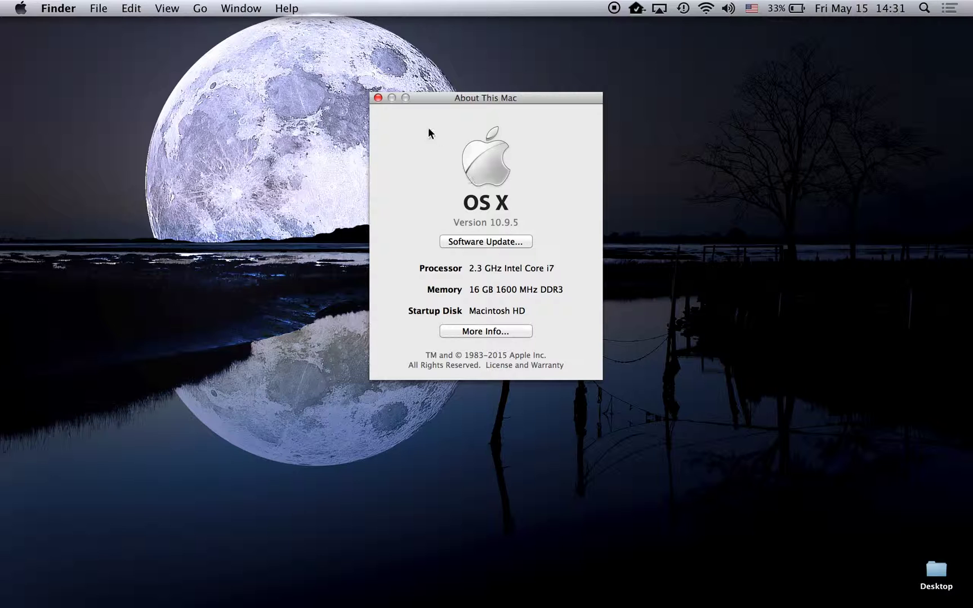
pyautogui.click(378, 98)
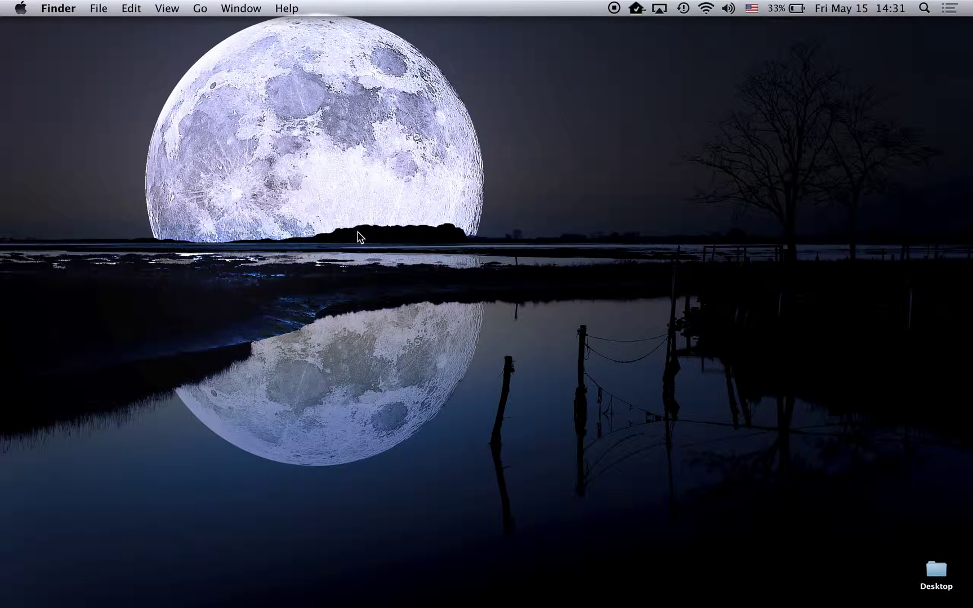
pyautogui.moveTo(337, 605)
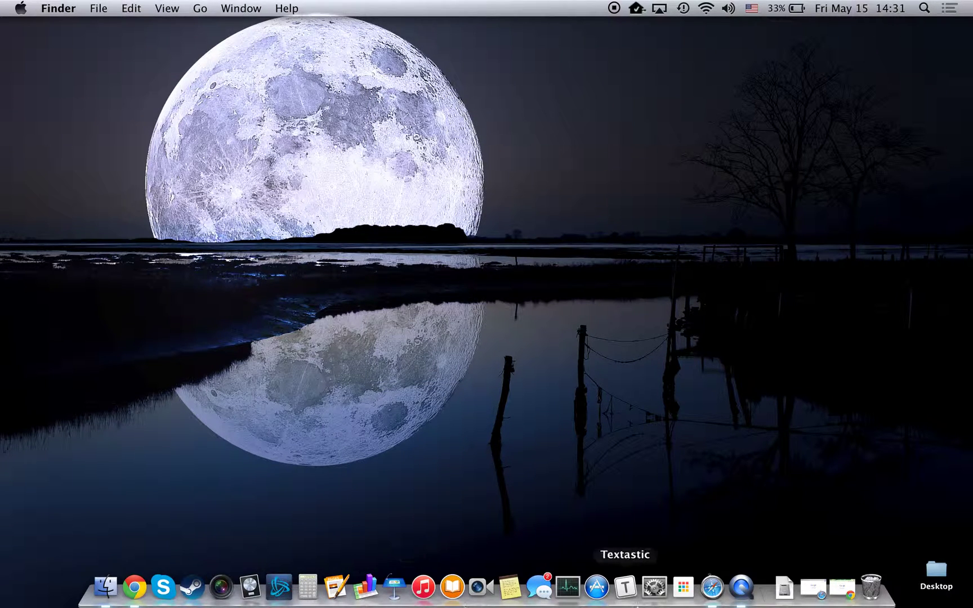
# Step: Launch Safari and search Google for 'download ricoh c5000'
pyautogui.click(721, 596)
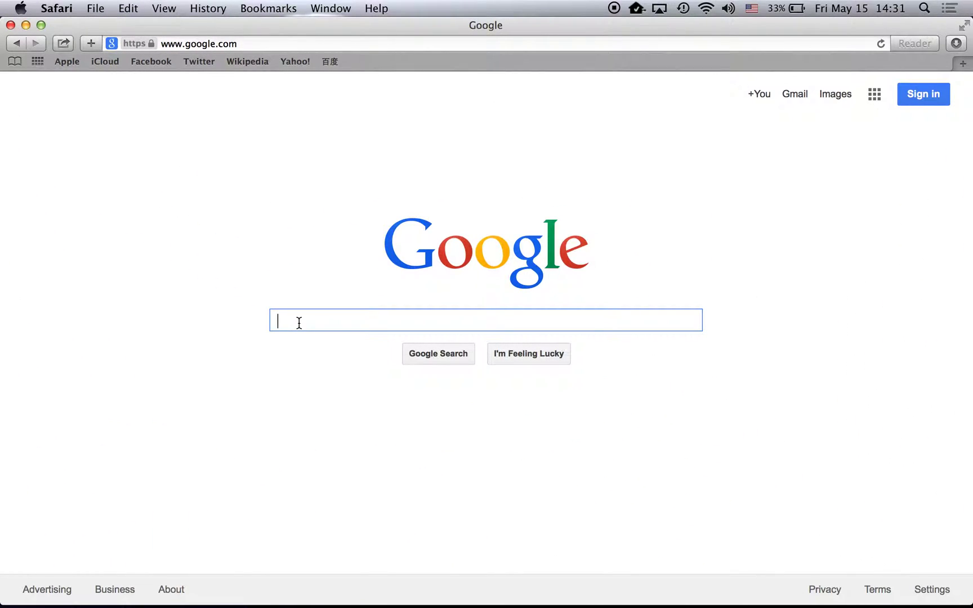
pyautogui.write('downlo')
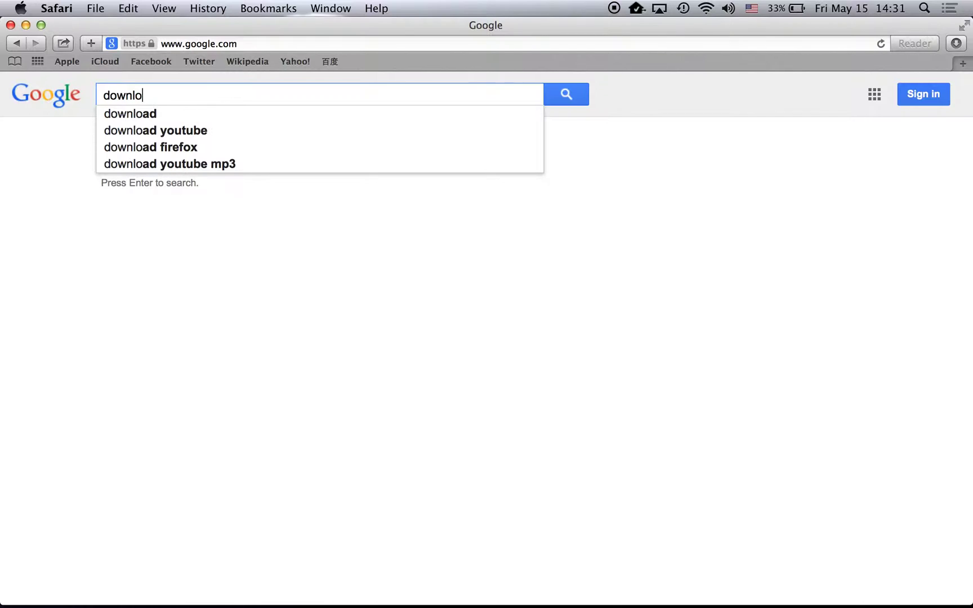
pyautogui.write('ad ro')
pyautogui.press('BackSpace')
pyautogui.write('i')
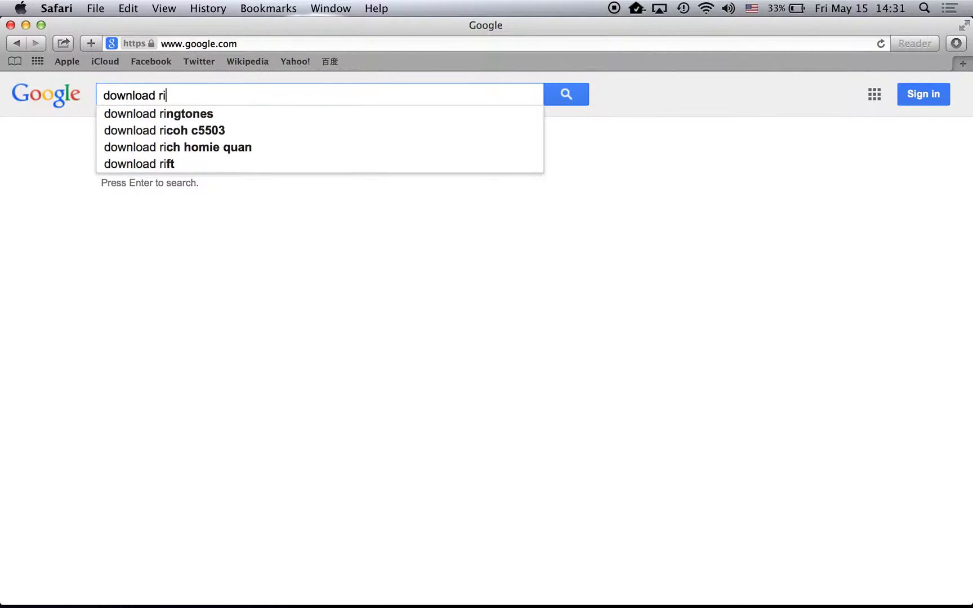
pyautogui.write('coh')
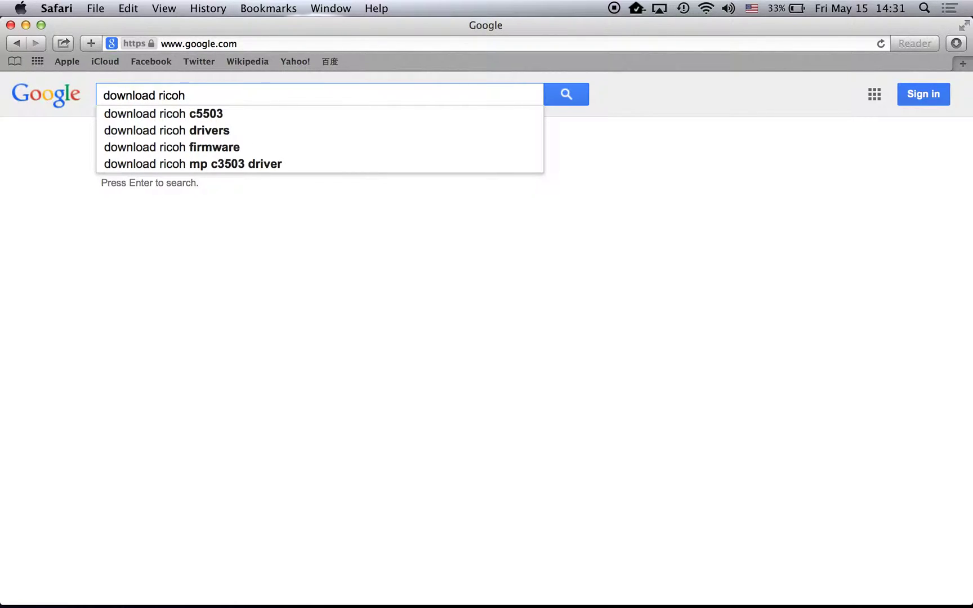
pyautogui.write(' c5000')
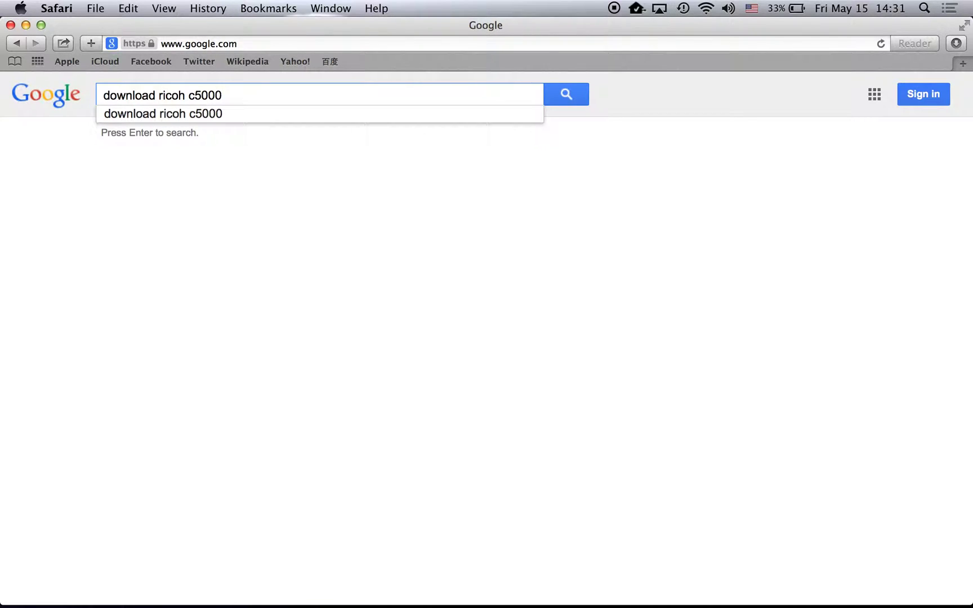
pyautogui.press('Return')
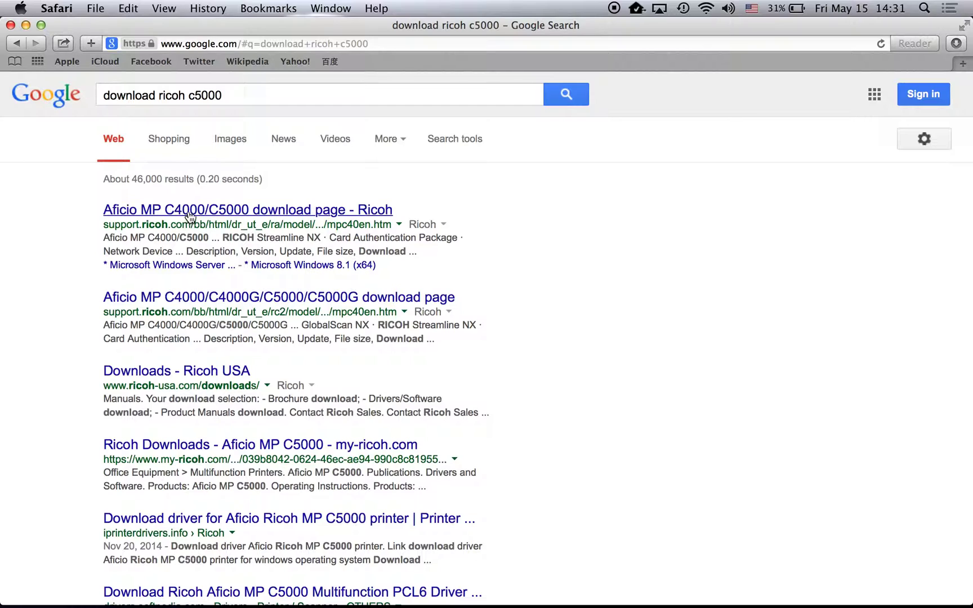
# Step: From Ricoh's Aficio MP C4000/C5000 page, download the Mac OS X 10.9 PPD Installer Ver.2.2.0.0
pyautogui.click(191, 214)
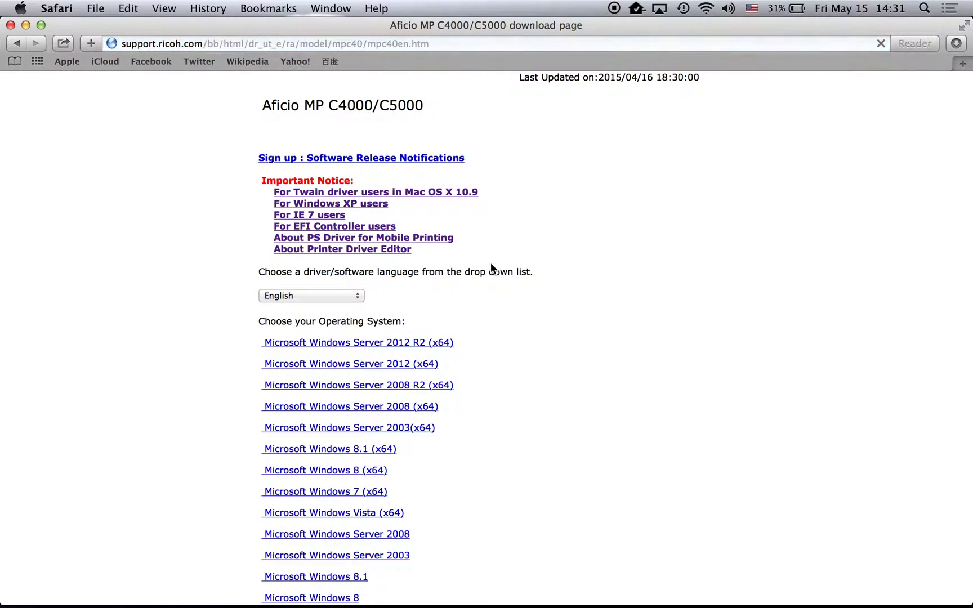
pyautogui.scroll(-8, 456, 315)
pyautogui.scroll(-3, 457, 315)
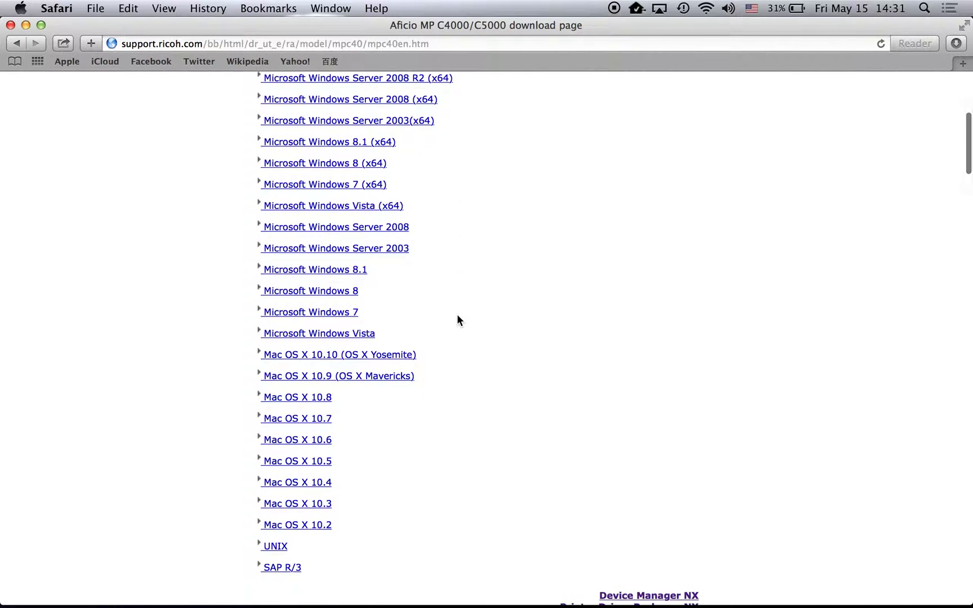
pyautogui.click(328, 377)
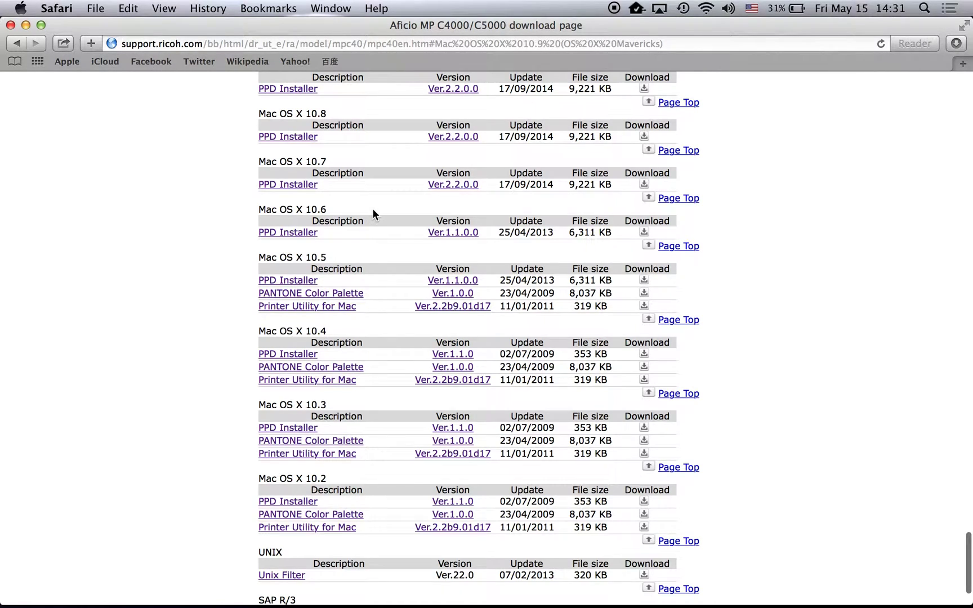
pyautogui.scroll(1, 373, 208)
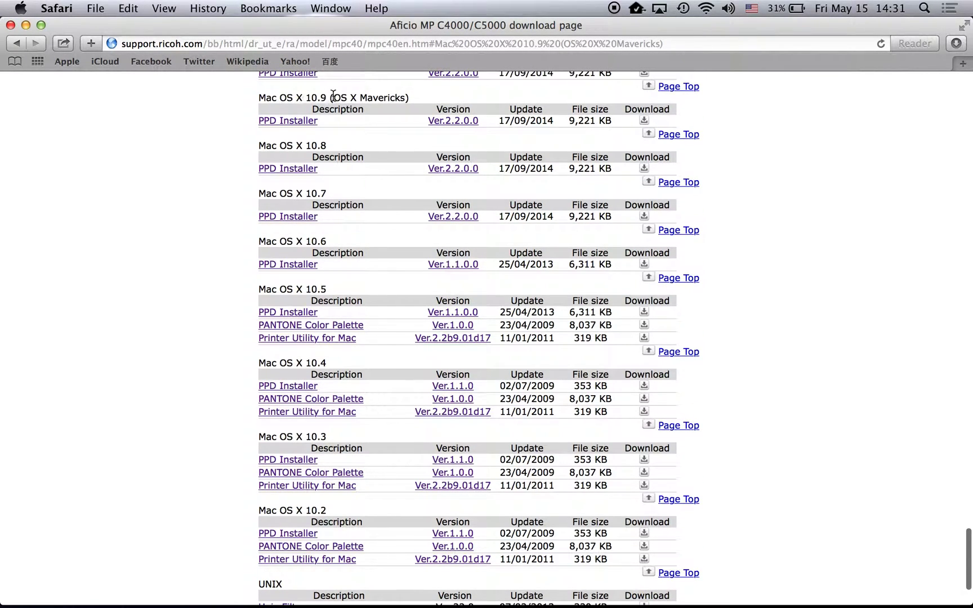
pyautogui.moveTo(303, 94); pyautogui.dragTo(329, 98)
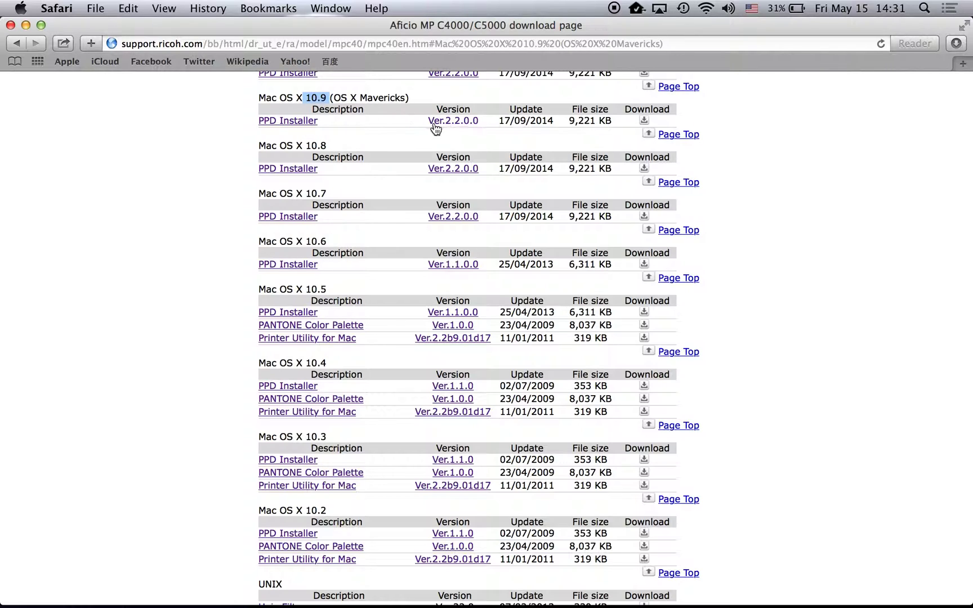
pyautogui.click(644, 120)
# Step: Close Safari and mount Ricoh_PS_Printers_Vol2_EXP_LIO_2.2.0.0.dmg from Downloads in a new Finder window
pyautogui.click(10, 25)
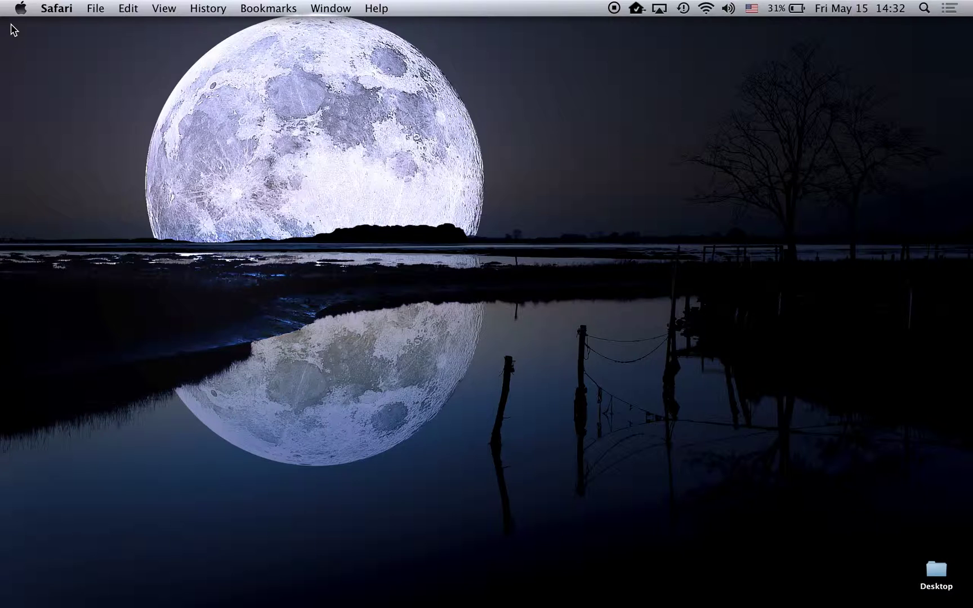
pyautogui.click(496, 346)
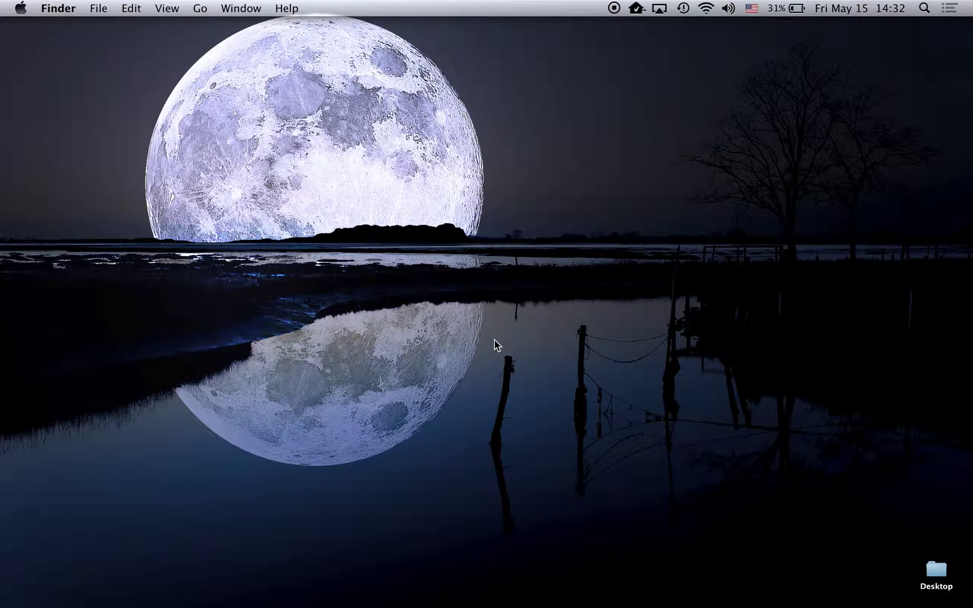
pyautogui.press('super+n')
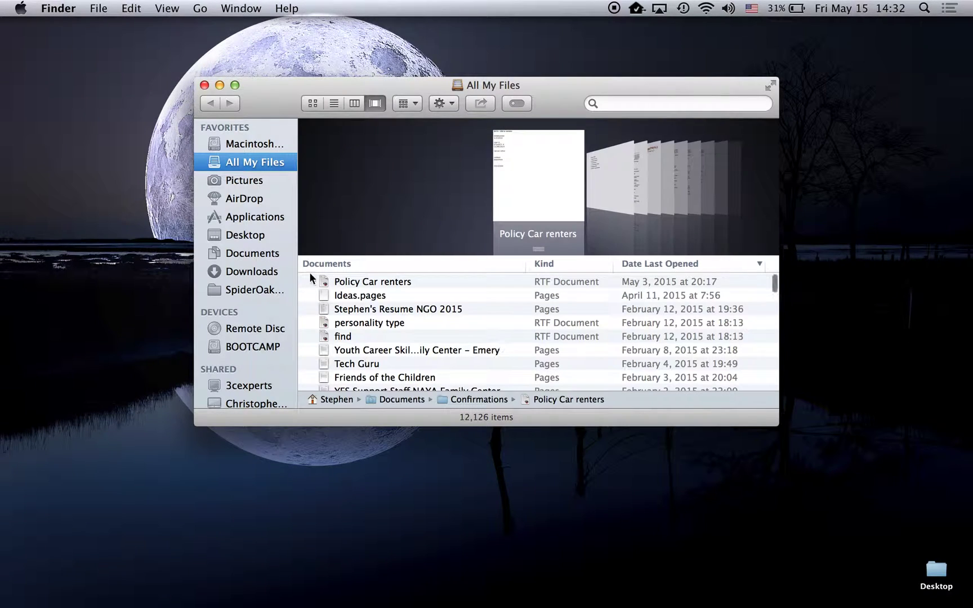
pyautogui.click(249, 272)
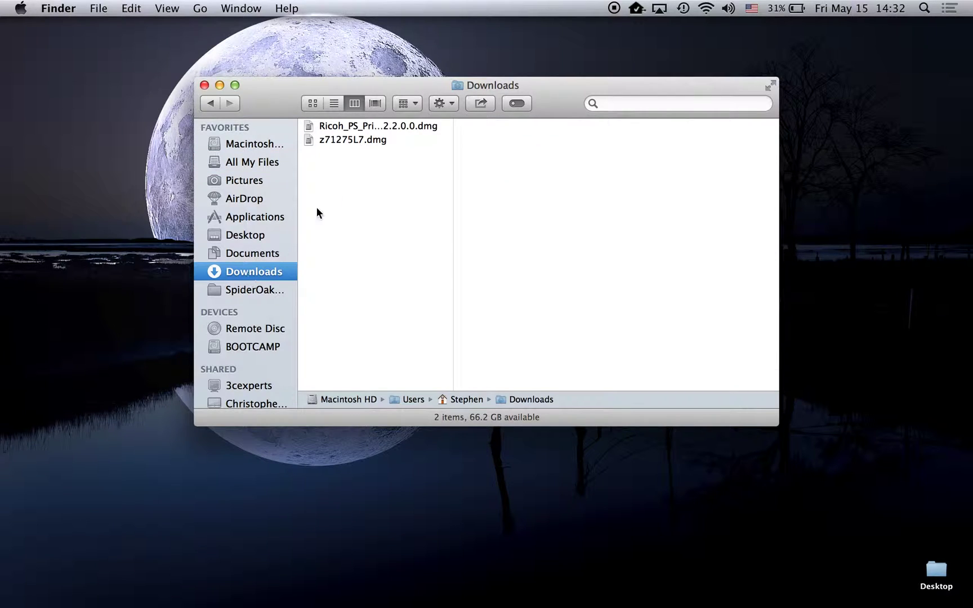
pyautogui.doubleClick(392, 125)
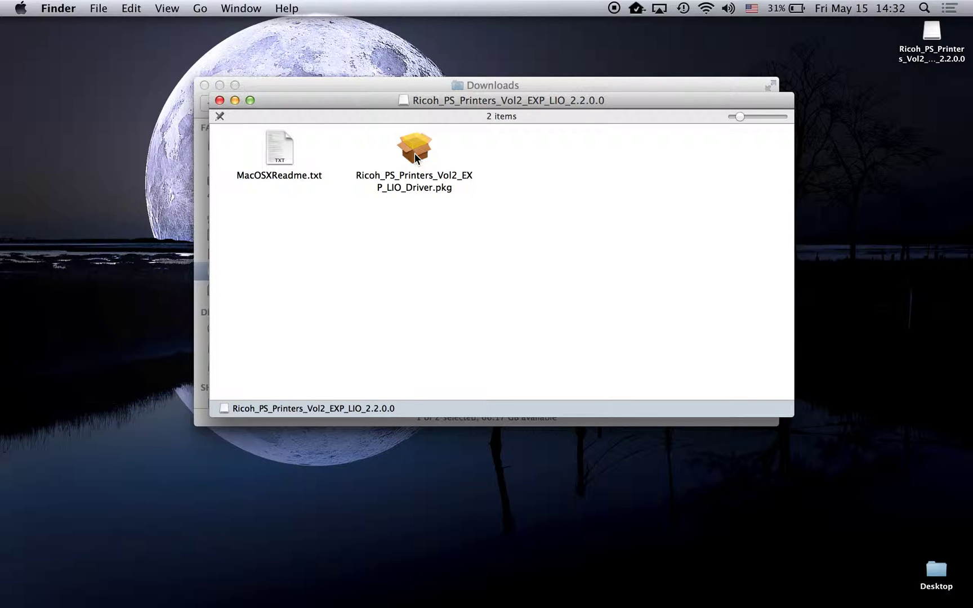
# Step: Install the Ricoh_PS_Printers_Vol2_EXP_LIO driver on Macintosh HD, accepting the license and entering the admin password
pyautogui.doubleClick(414, 153)
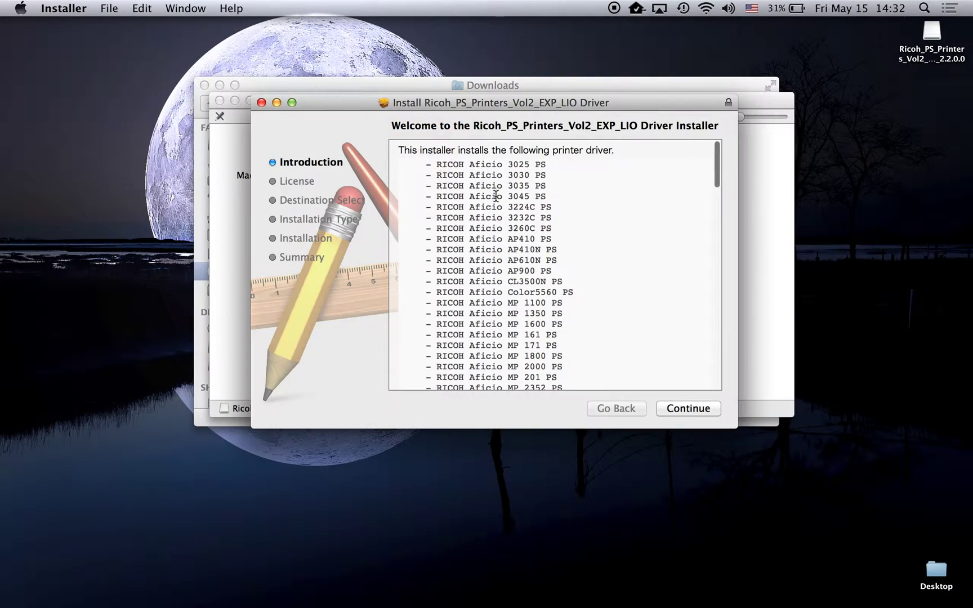
pyautogui.click(691, 408)
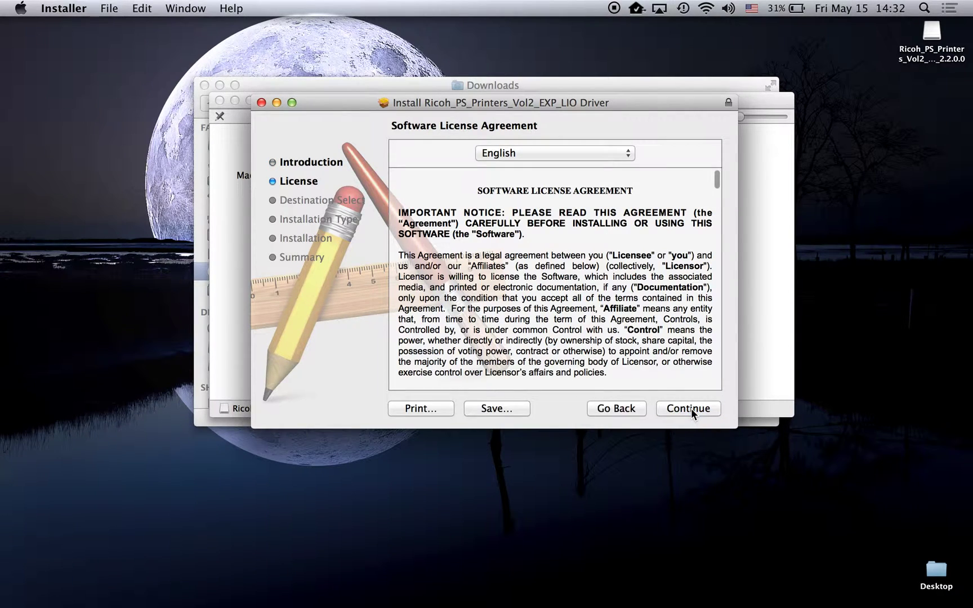
pyautogui.click(691, 407)
pyautogui.click(656, 226)
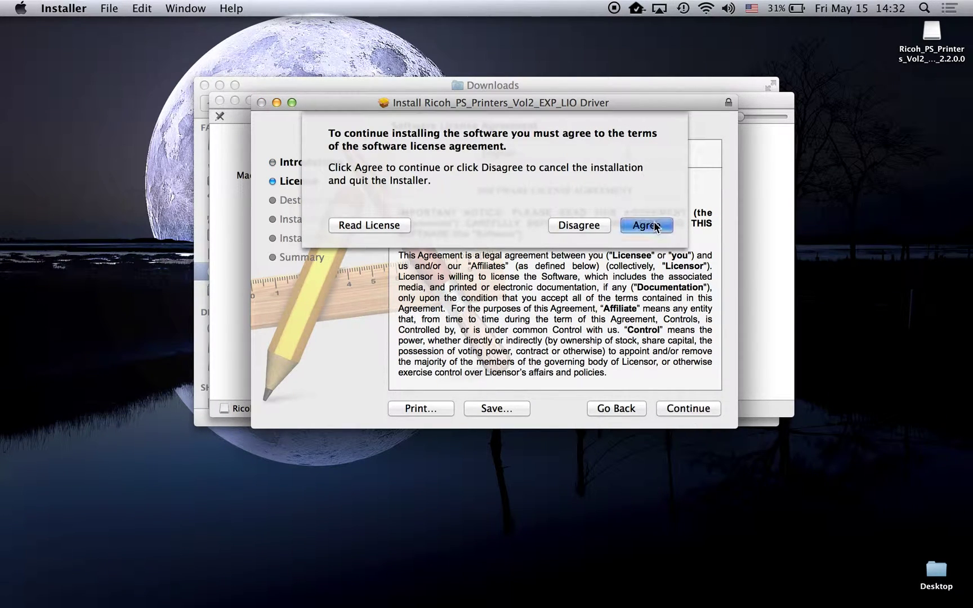
pyautogui.click(686, 408)
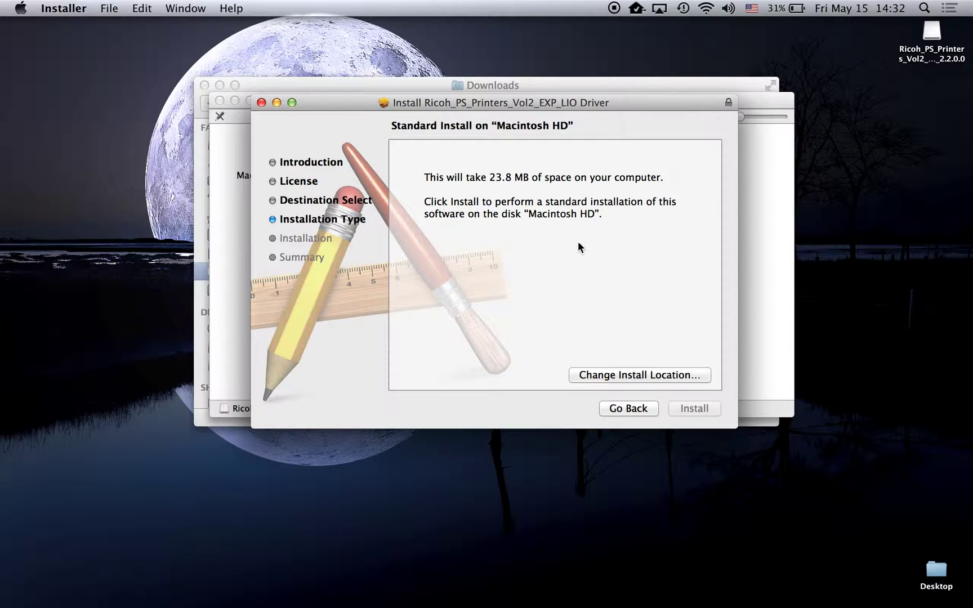
pyautogui.write('•••••••••')
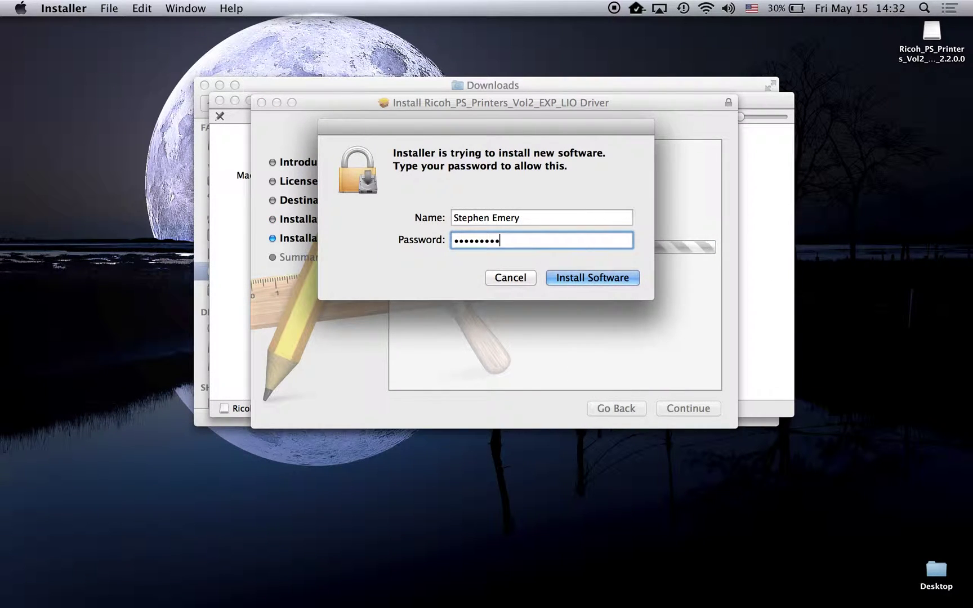
pyautogui.click(565, 276)
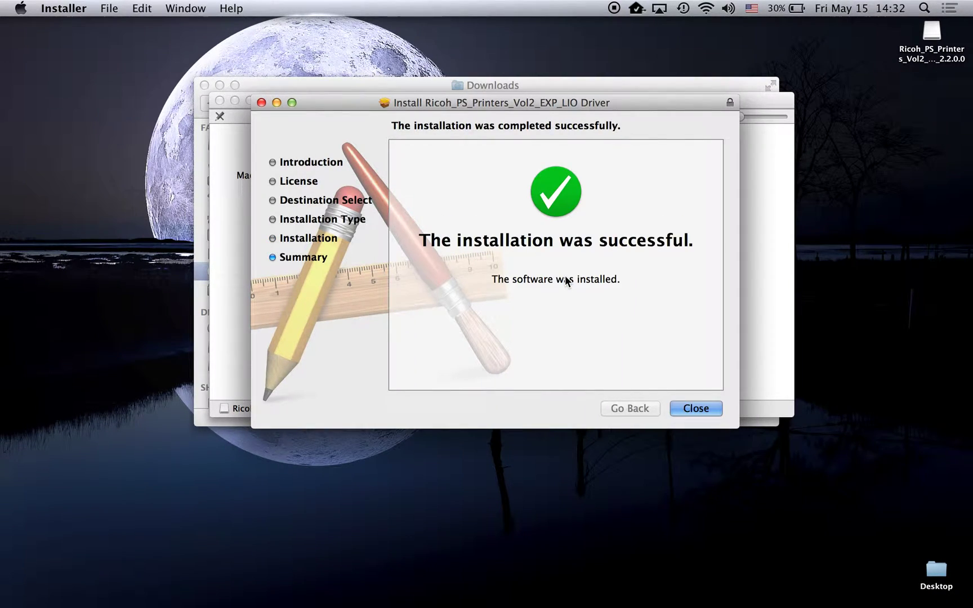
pyautogui.click(685, 410)
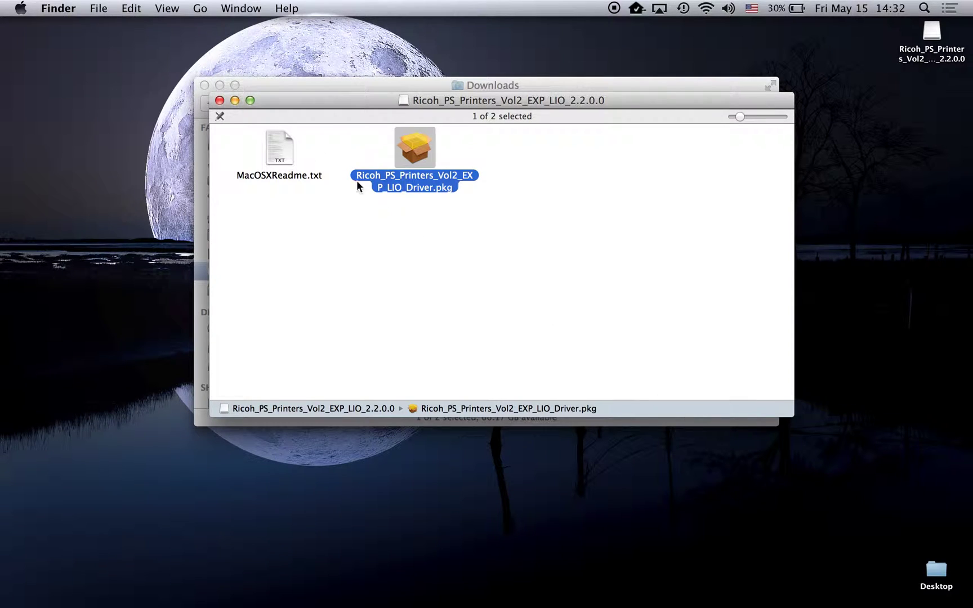
# Step: Close the Ricoh disk window and mount z71275L7.dmg to open the OSX disk
pyautogui.click(220, 100)
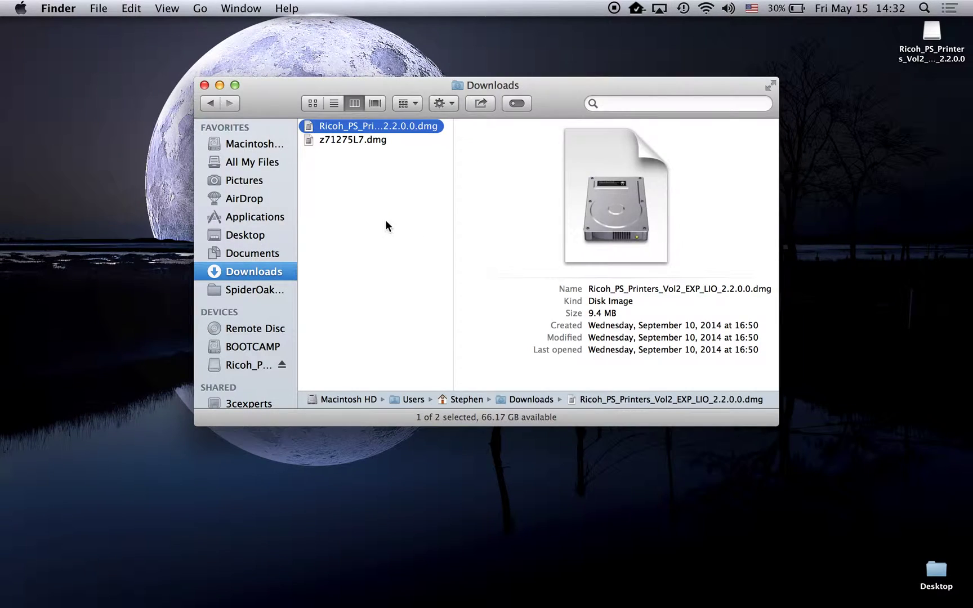
pyautogui.doubleClick(370, 139)
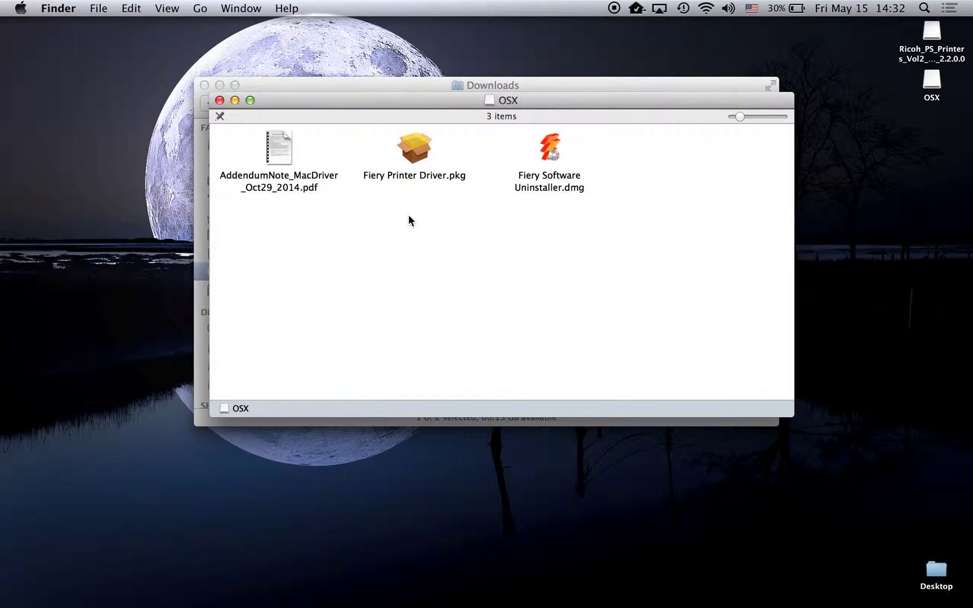
# Step: Install Fiery Printer Driver.pkg as driver only, accepting the license and entering the admin password
pyautogui.doubleClick(410, 153)
pyautogui.click(664, 415)
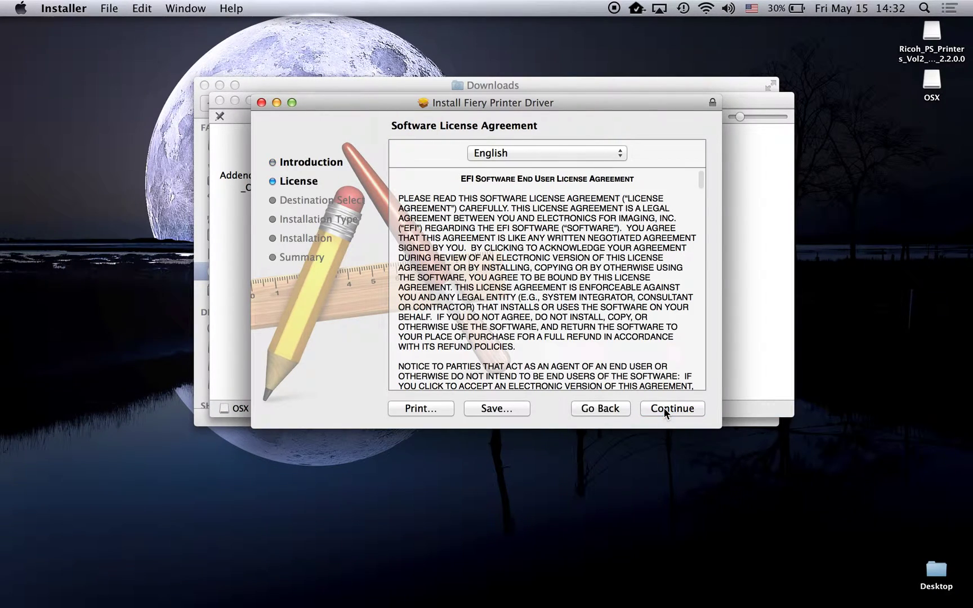
pyautogui.click(669, 406)
pyautogui.click(637, 225)
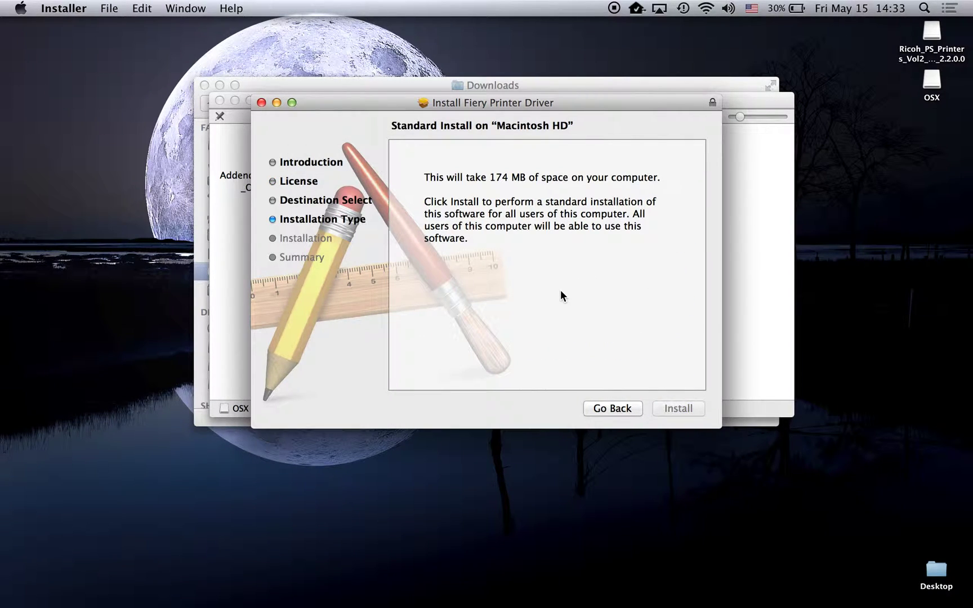
pyautogui.write('••••••••••')
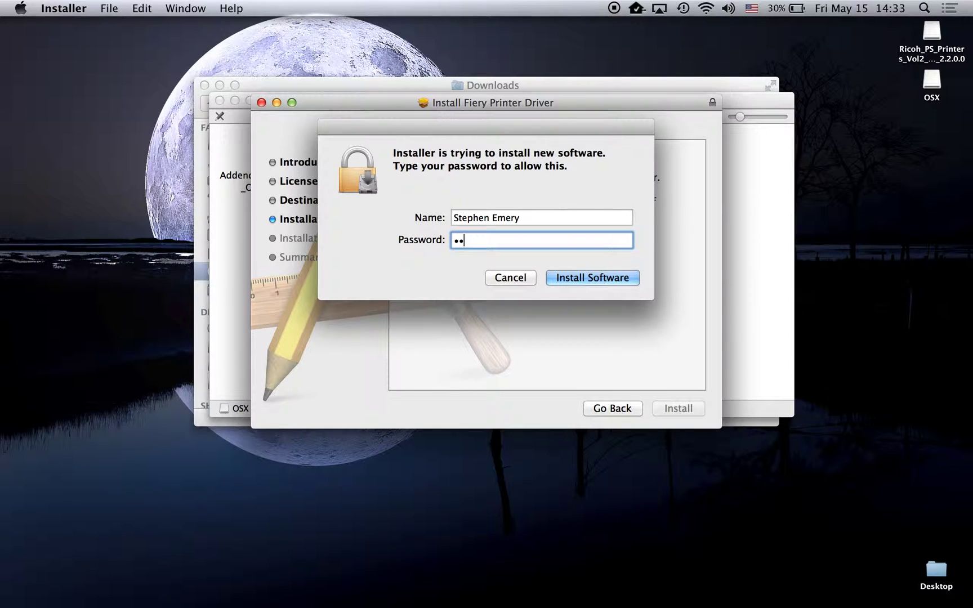
pyautogui.press('Return')
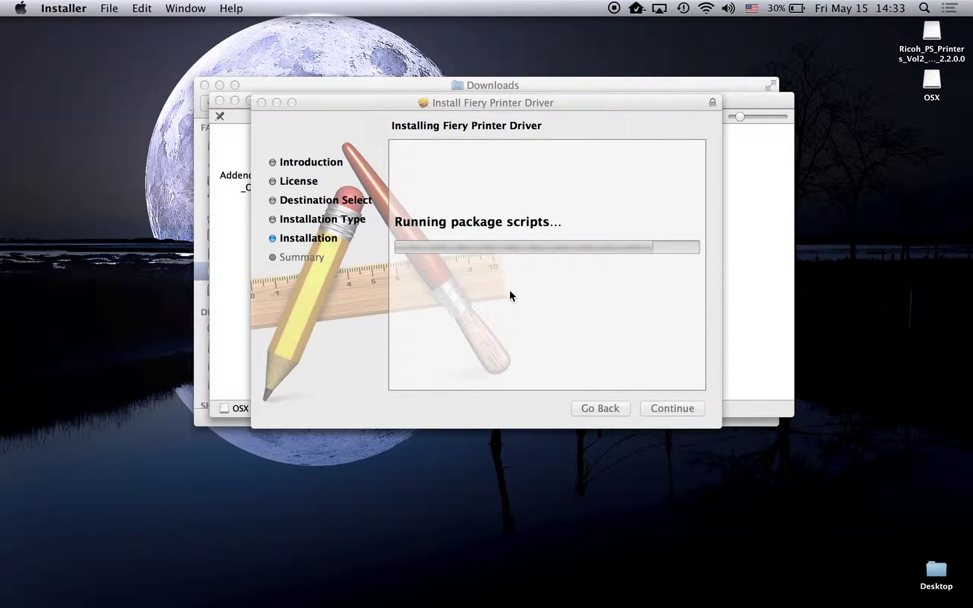
pyautogui.click(713, 148)
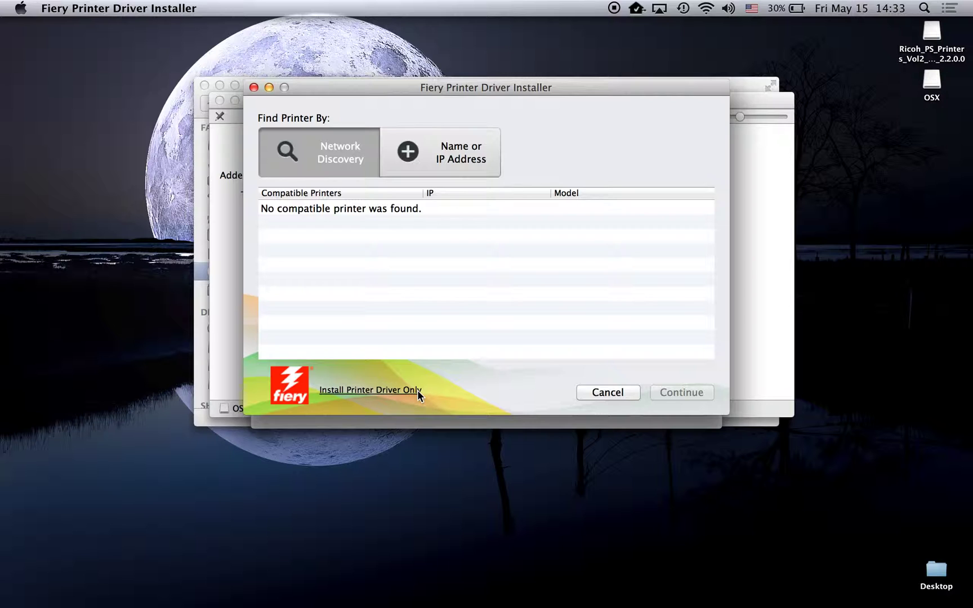
pyautogui.click(370, 389)
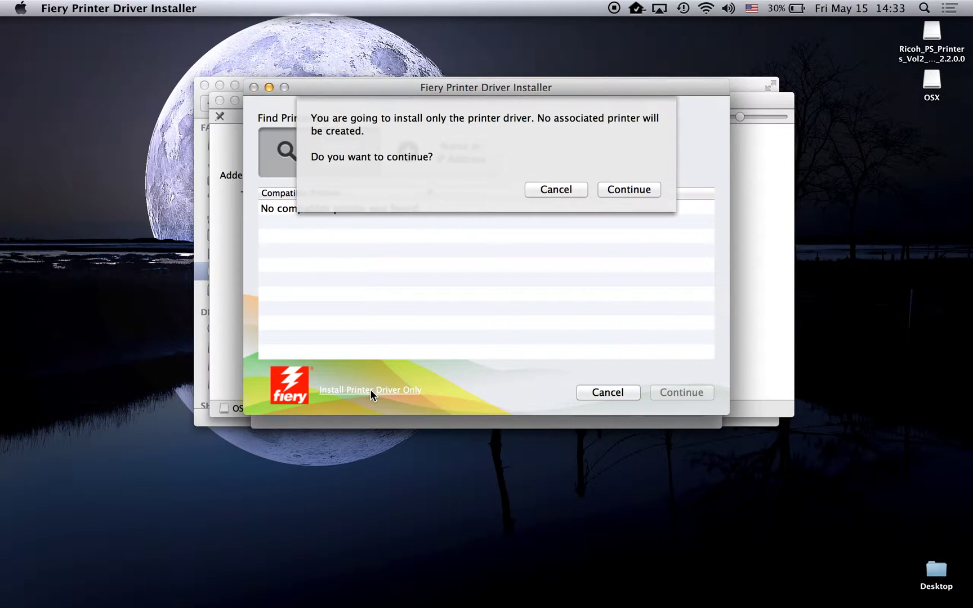
pyautogui.click(629, 188)
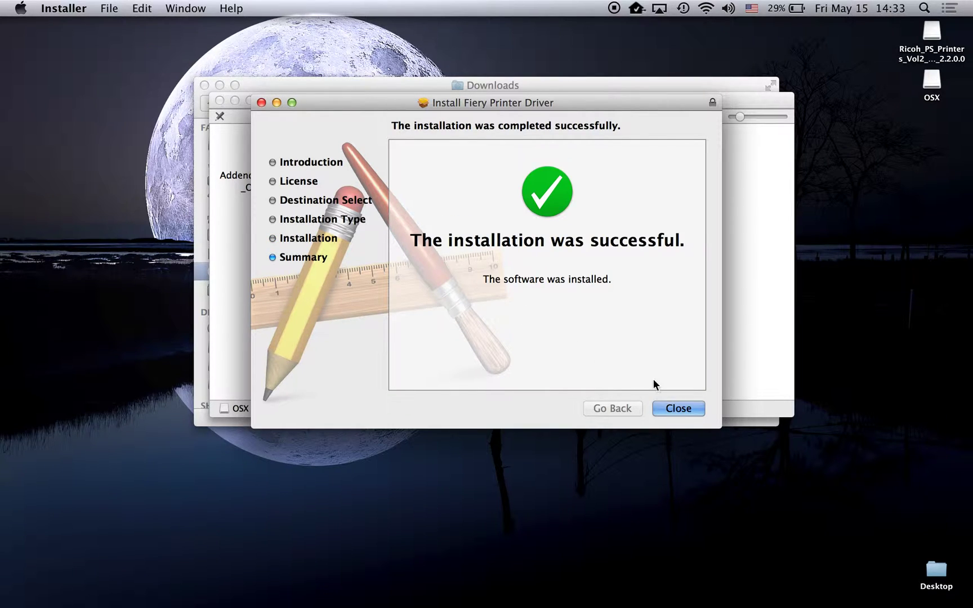
# Step: Close the Fiery installer, OSX and Downloads windows, then open System Preferences from the Apple menu
pyautogui.click(678, 408)
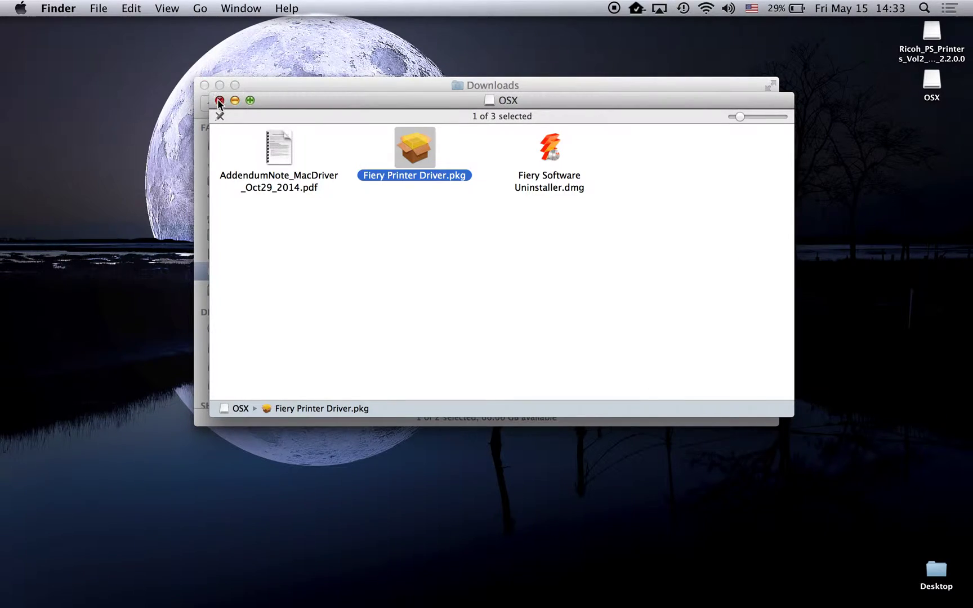
pyautogui.click(220, 101)
pyautogui.click(206, 85)
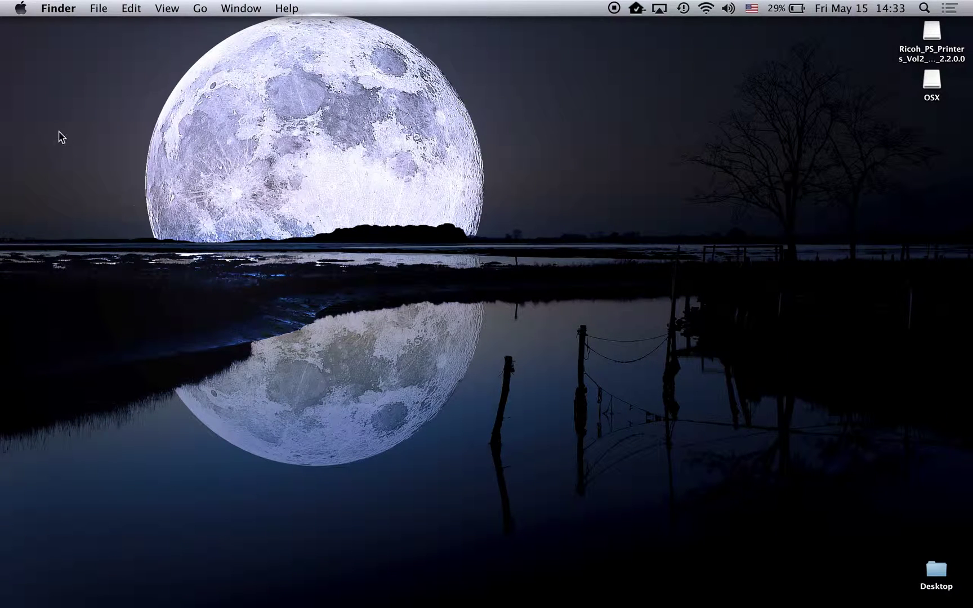
pyautogui.click(22, 9)
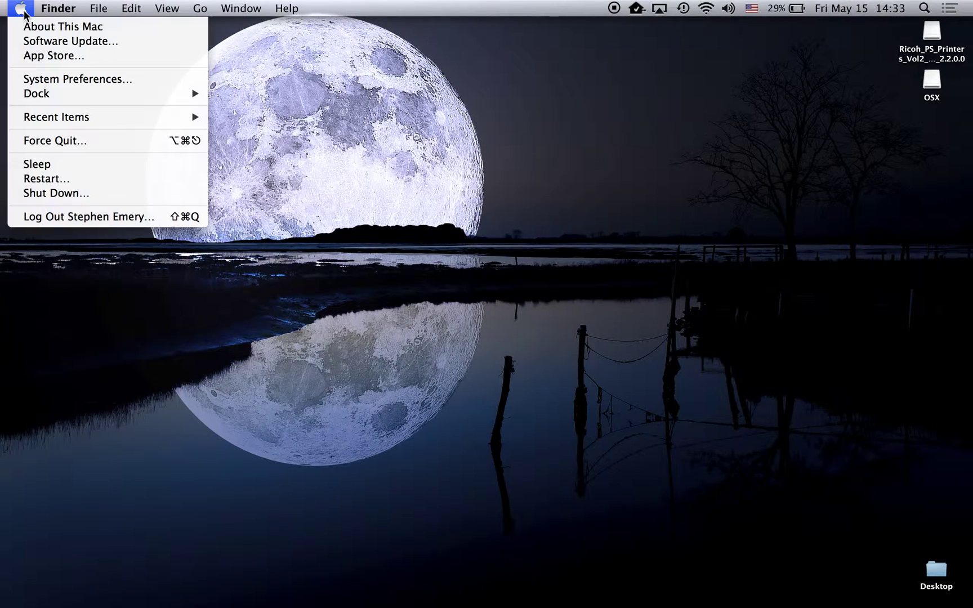
pyautogui.click(44, 81)
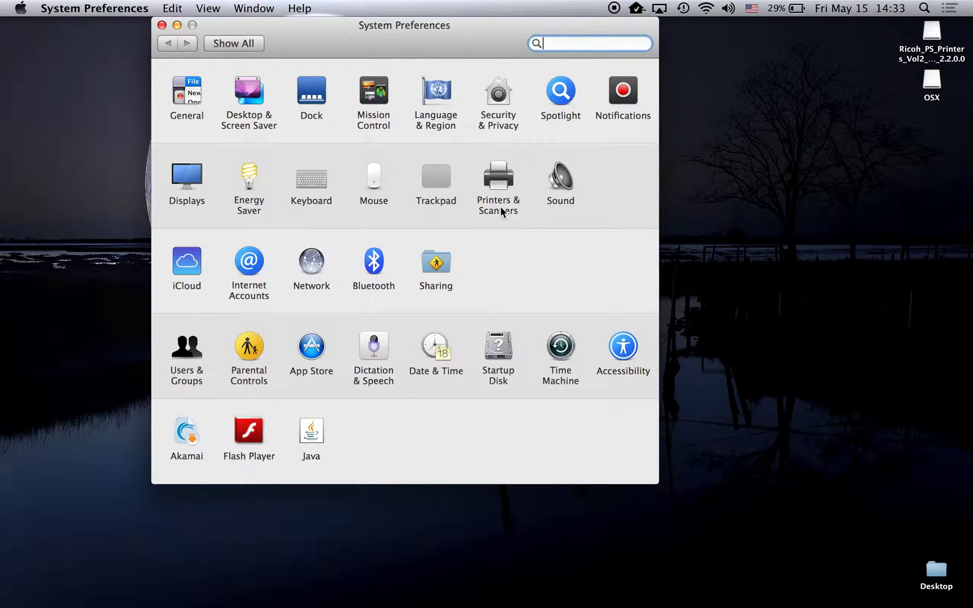
# Step: Search 'printer' to reach Printers & Scanners and bring up the add-printer choices
pyautogui.write('printer')
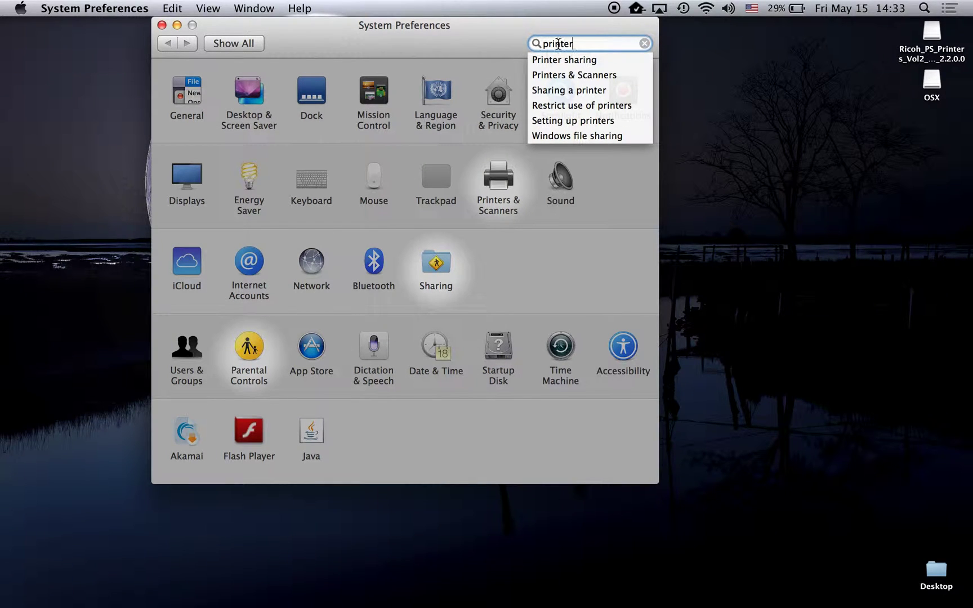
pyautogui.click(497, 183)
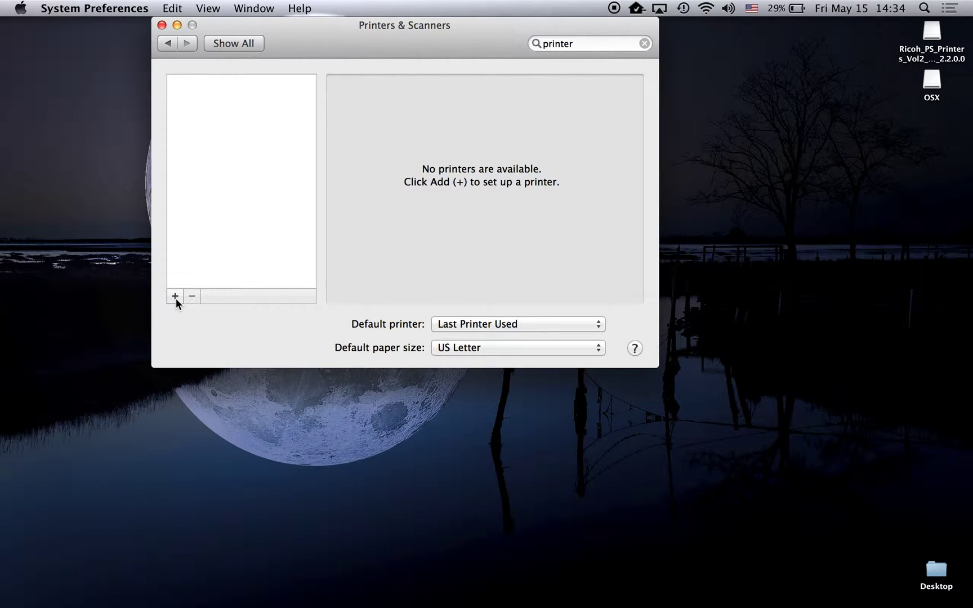
pyautogui.click(175, 297)
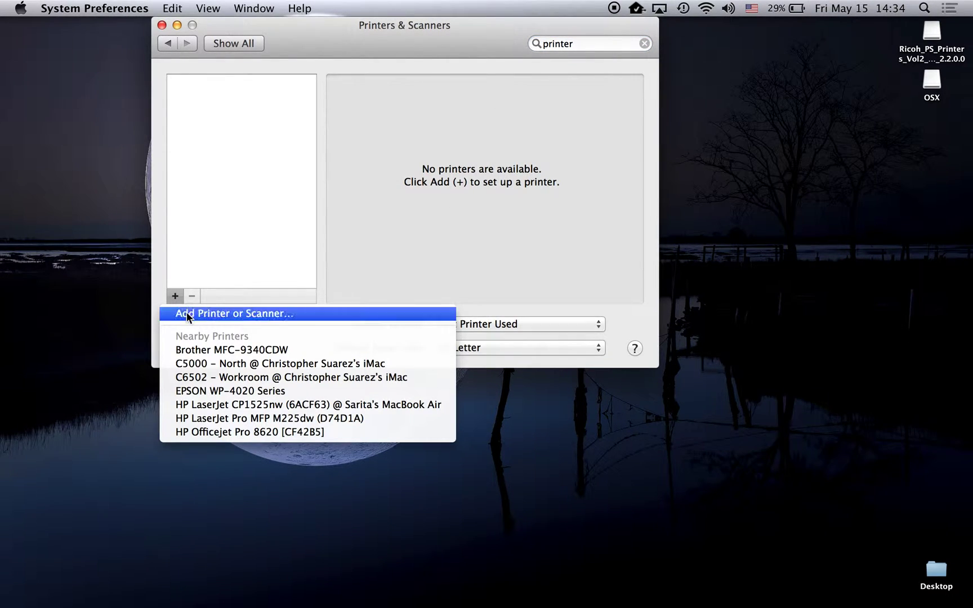
# Step: Add an IP printer at 192.168.7.16 named 'KWRP - North C5000' with the RICOH Aficio MP C5000 PS driver
pyautogui.click(187, 314)
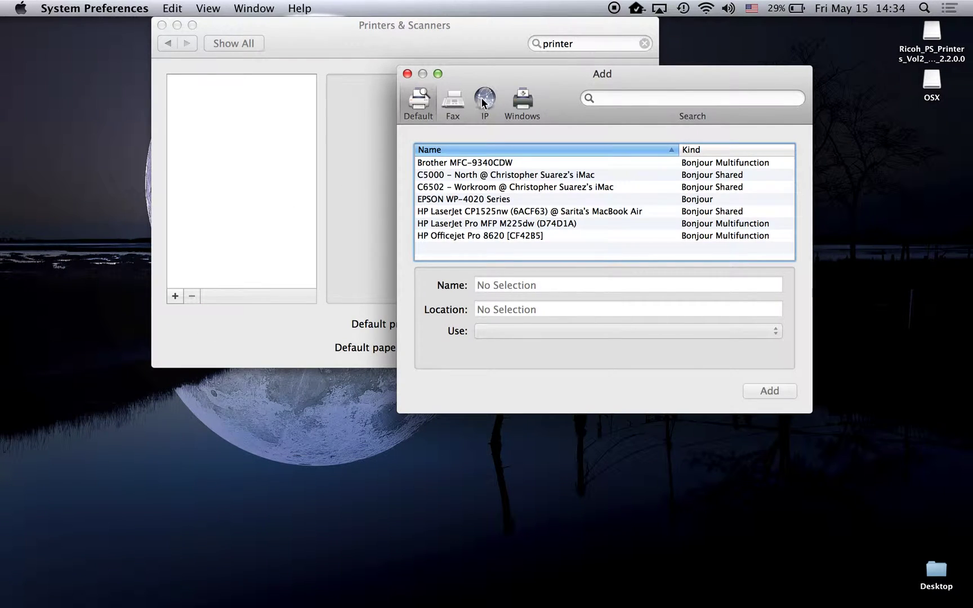
pyautogui.click(485, 97)
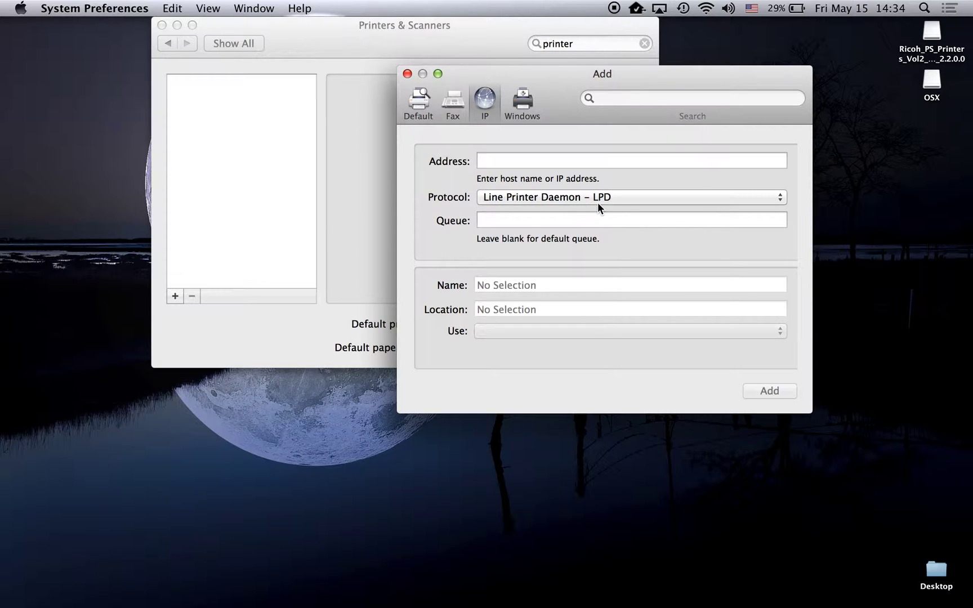
pyautogui.click(580, 161)
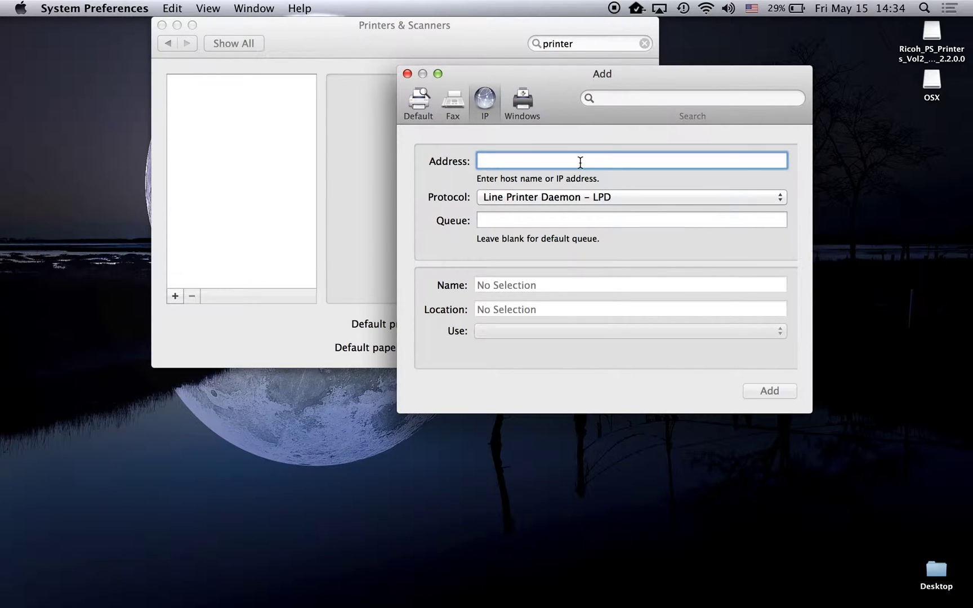
pyautogui.write('192.')
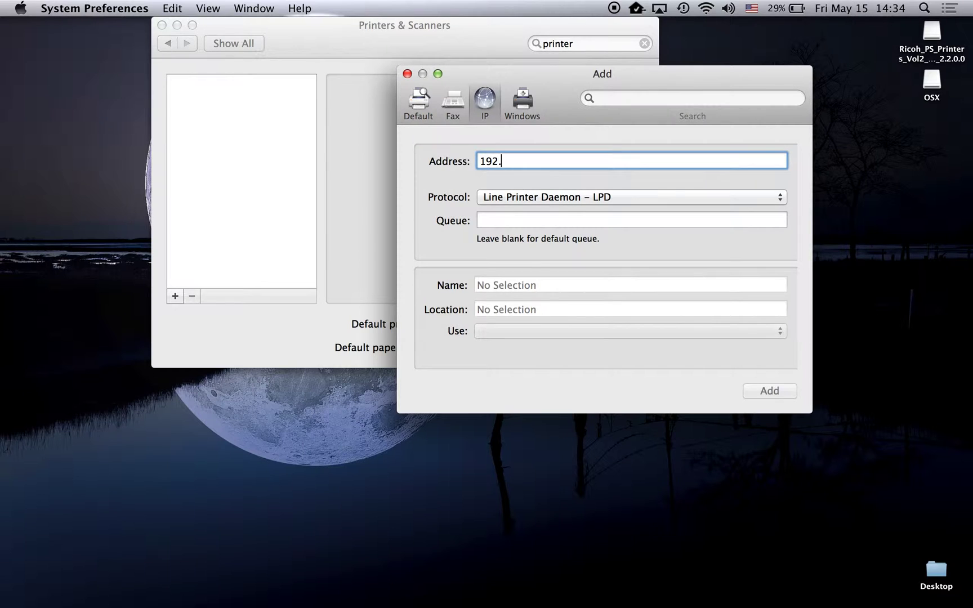
pyautogui.write('168.7')
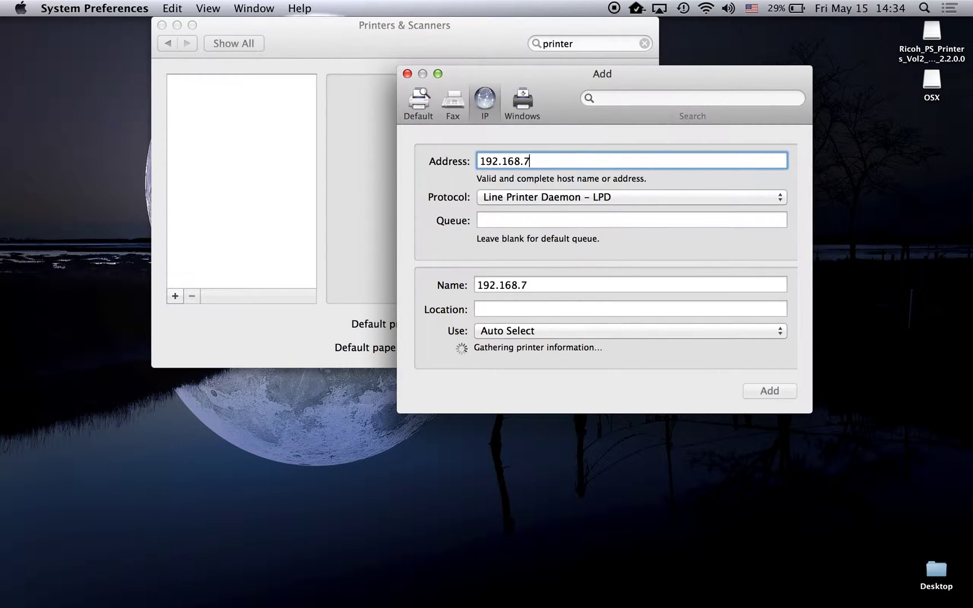
pyautogui.write('.16')
pyautogui.tripleClick(559, 281)
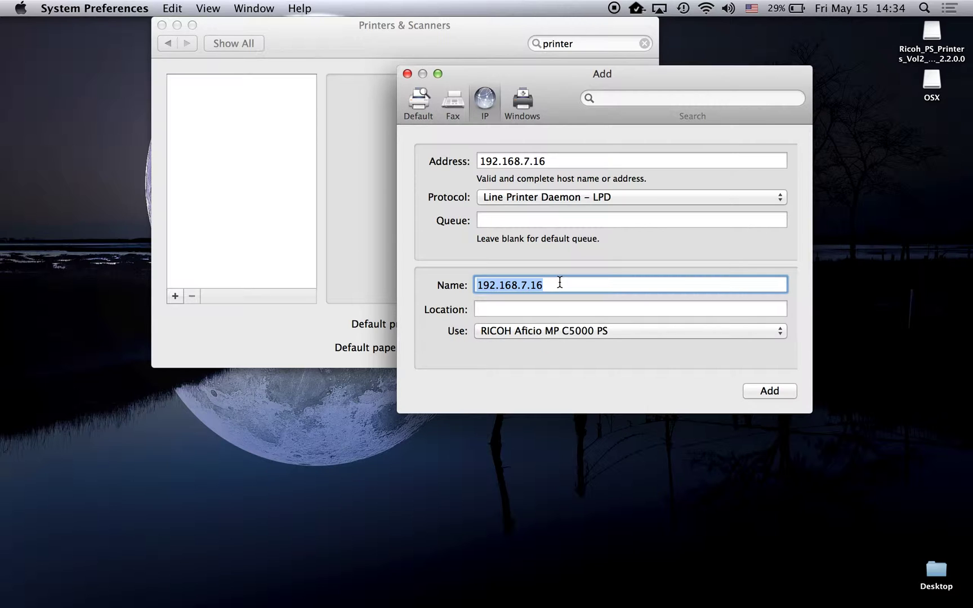
pyautogui.write('KWRP -')
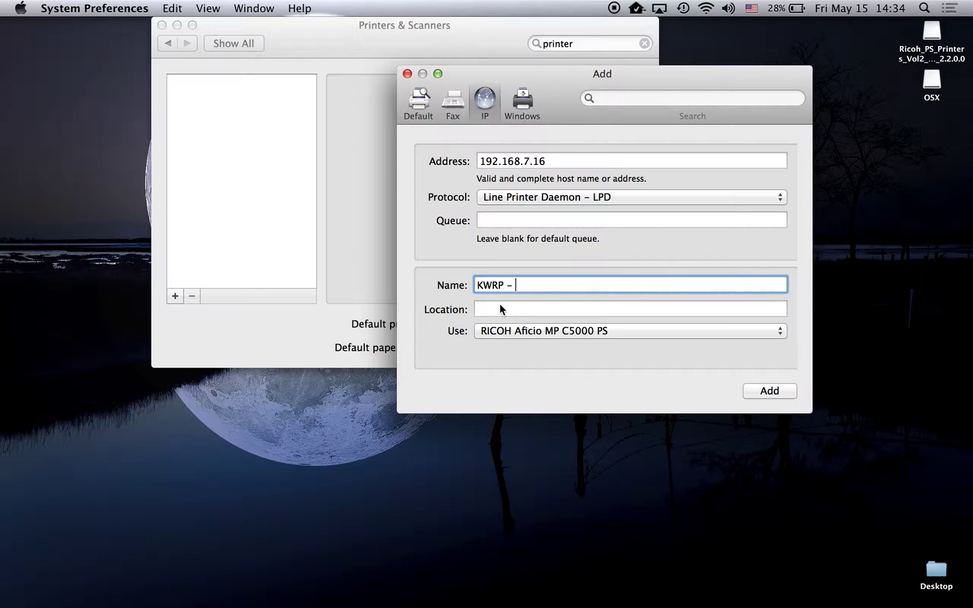
pyautogui.write('North C5000')
# Step: Filter the printer software list by 'c5000' and select the RICOH Aficio MP C5000 PS driver
pyautogui.click(570, 331)
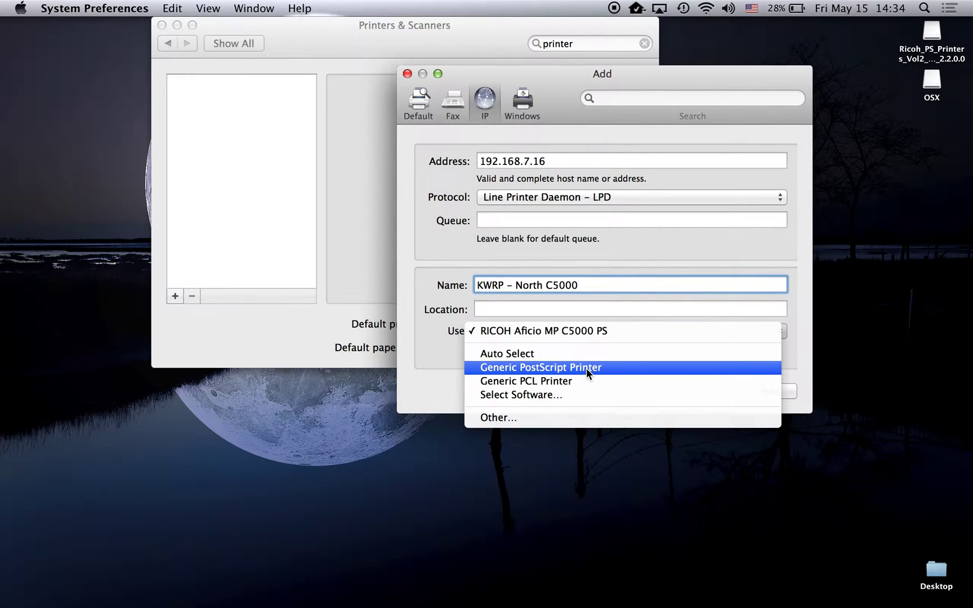
pyautogui.click(571, 394)
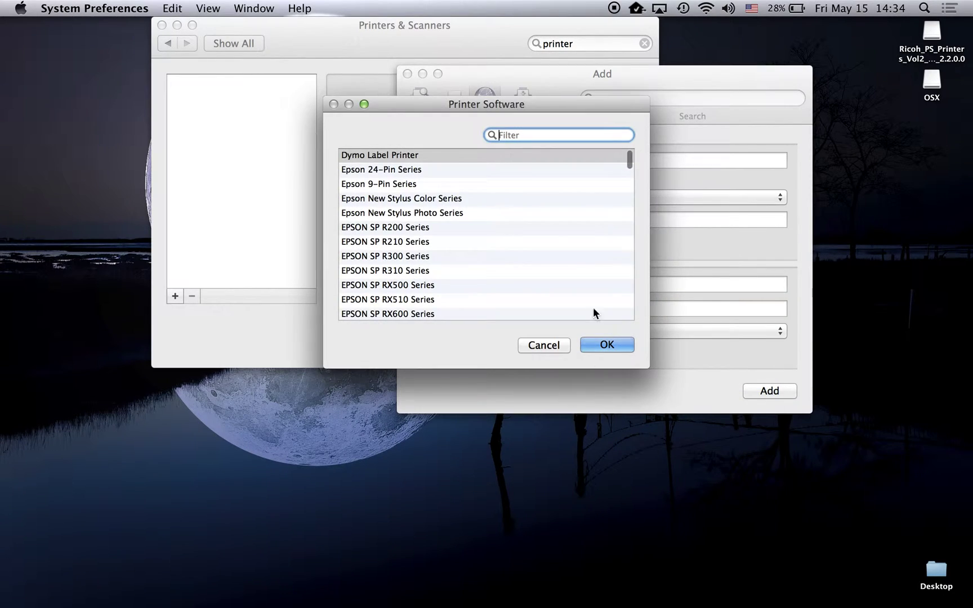
pyautogui.write('c5000')
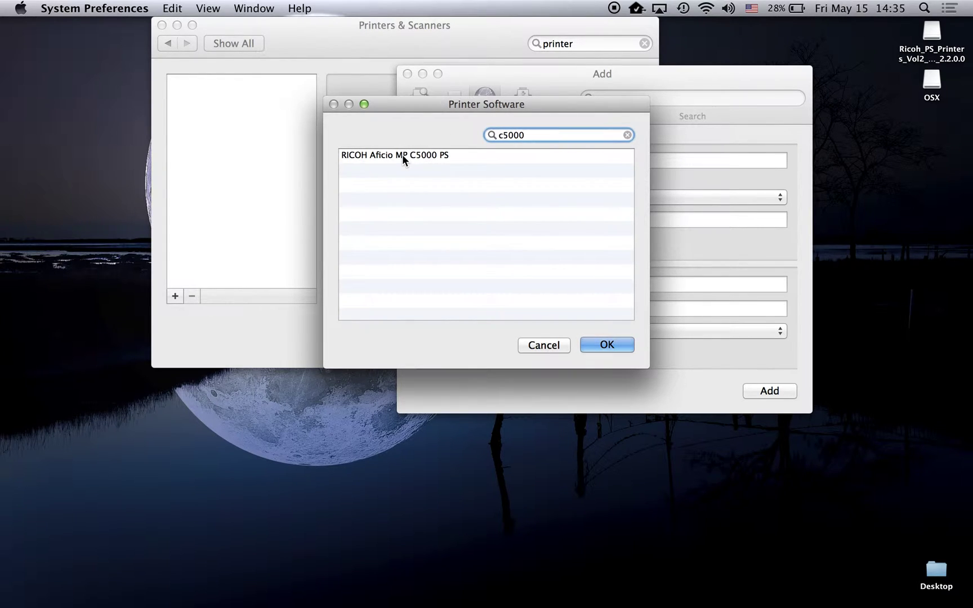
pyautogui.click(419, 154)
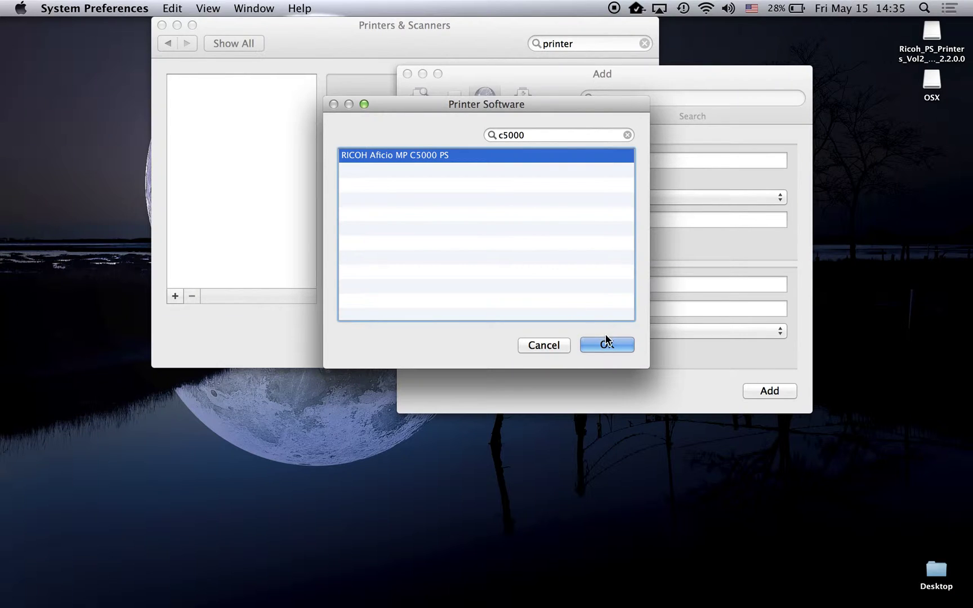
pyautogui.click(607, 344)
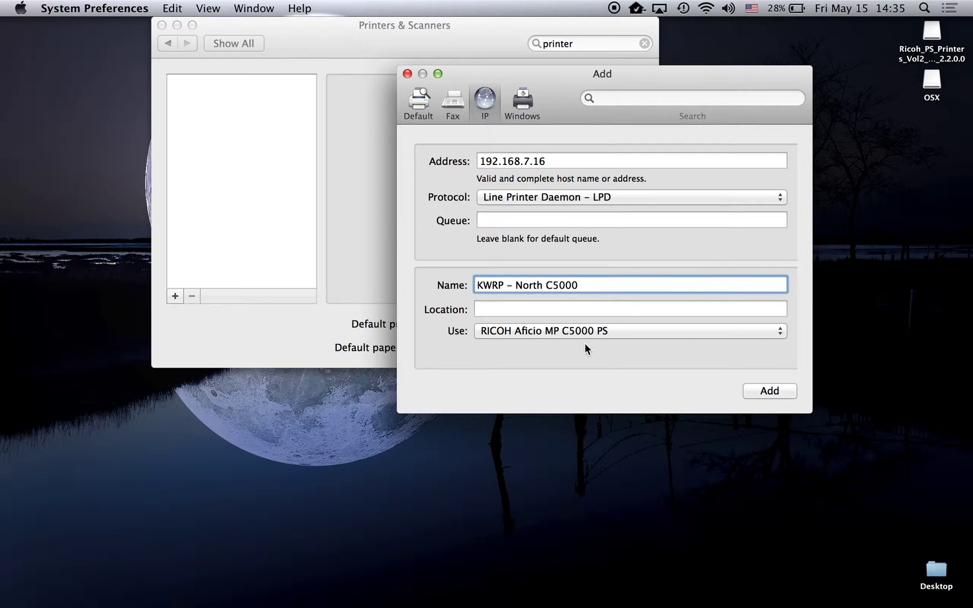
# Step: Add the printer with Option Tray set to Tray 3 (LCT), and the large capacity and upper internal trays installed
pyautogui.click(755, 391)
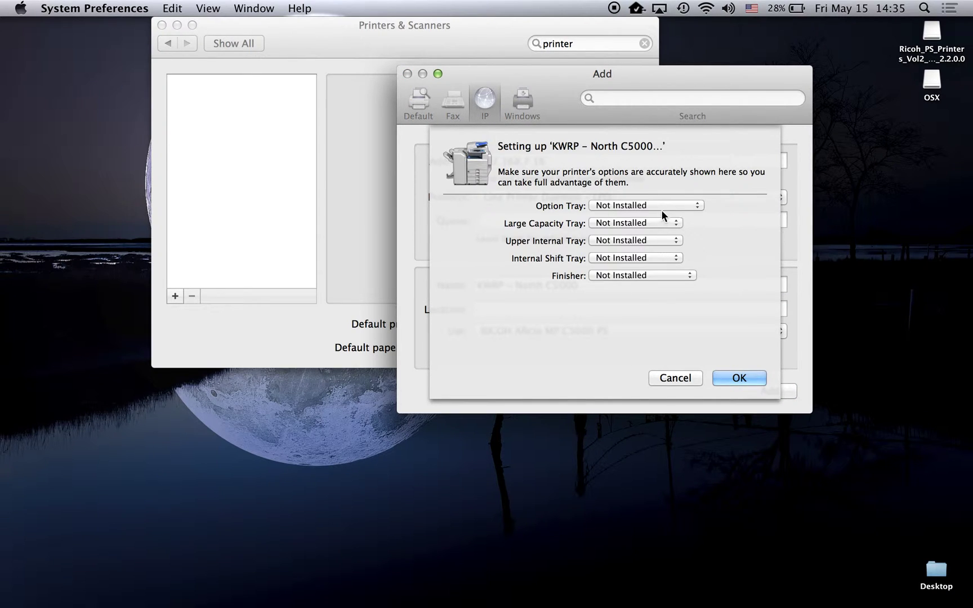
pyautogui.click(664, 206)
pyautogui.click(663, 217)
pyautogui.click(639, 223)
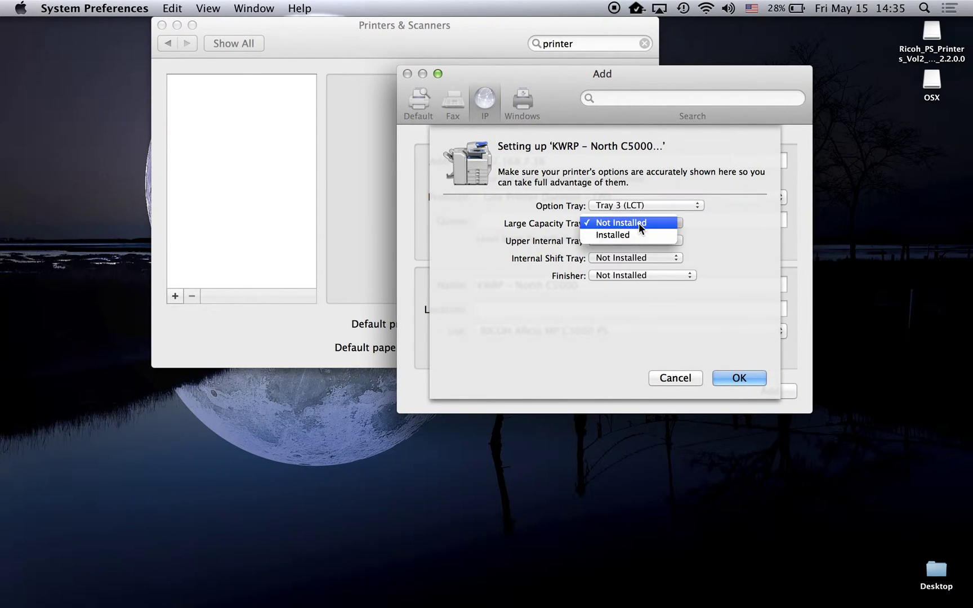
pyautogui.click(638, 234)
pyautogui.click(634, 241)
pyautogui.click(630, 252)
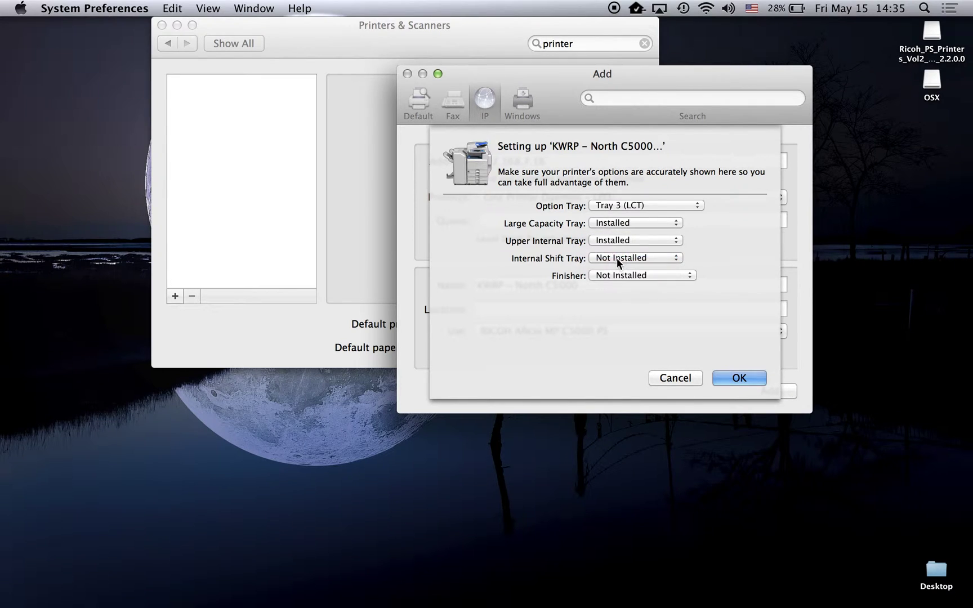
# Step: Mark the internal shift tray installed, choose Finisher SR790, confirm, and close Printers & Scanners
pyautogui.click(617, 257)
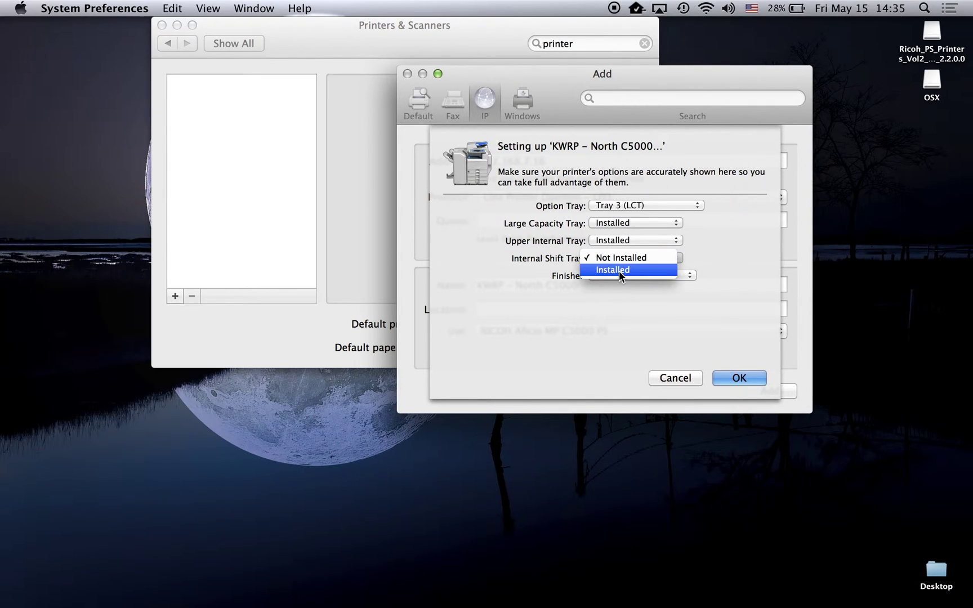
pyautogui.click(618, 270)
pyautogui.click(617, 276)
pyautogui.click(616, 286)
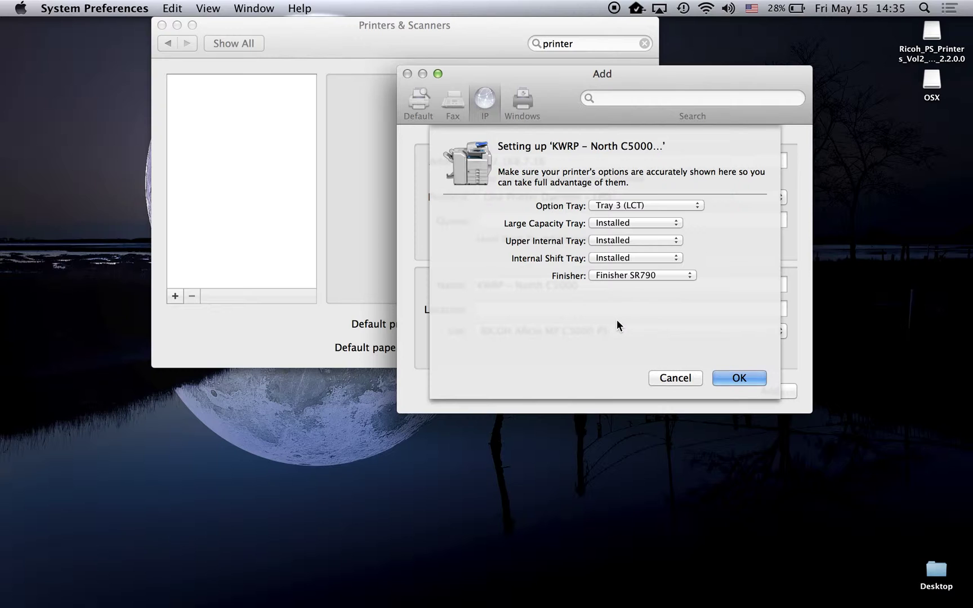
pyautogui.click(731, 379)
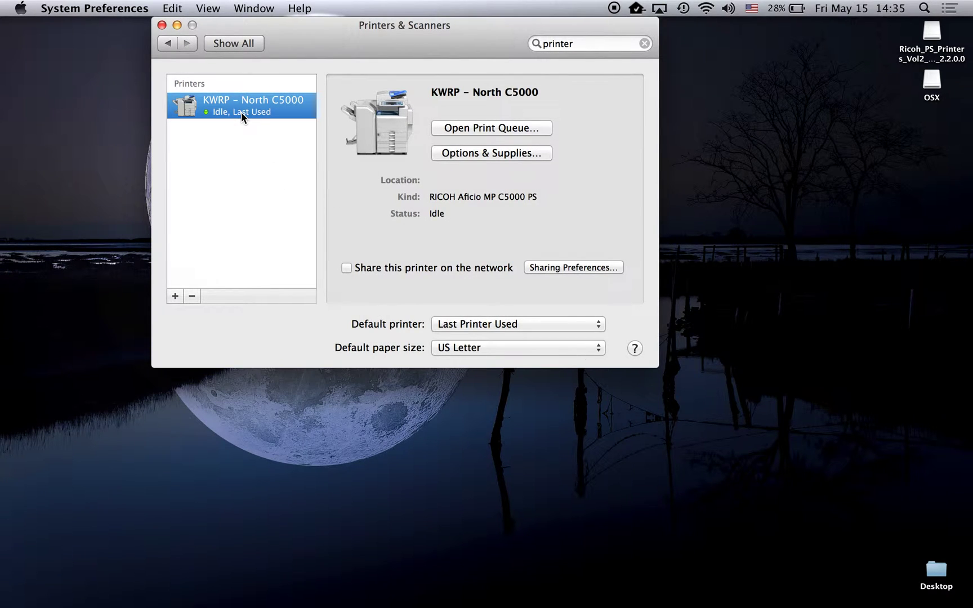
pyautogui.click(162, 25)
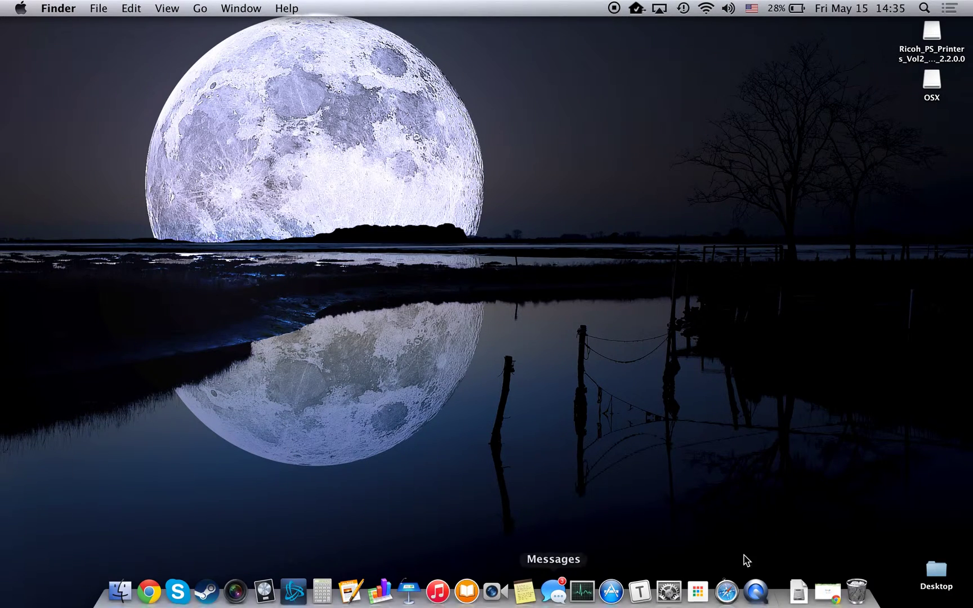
pyautogui.click(734, 590)
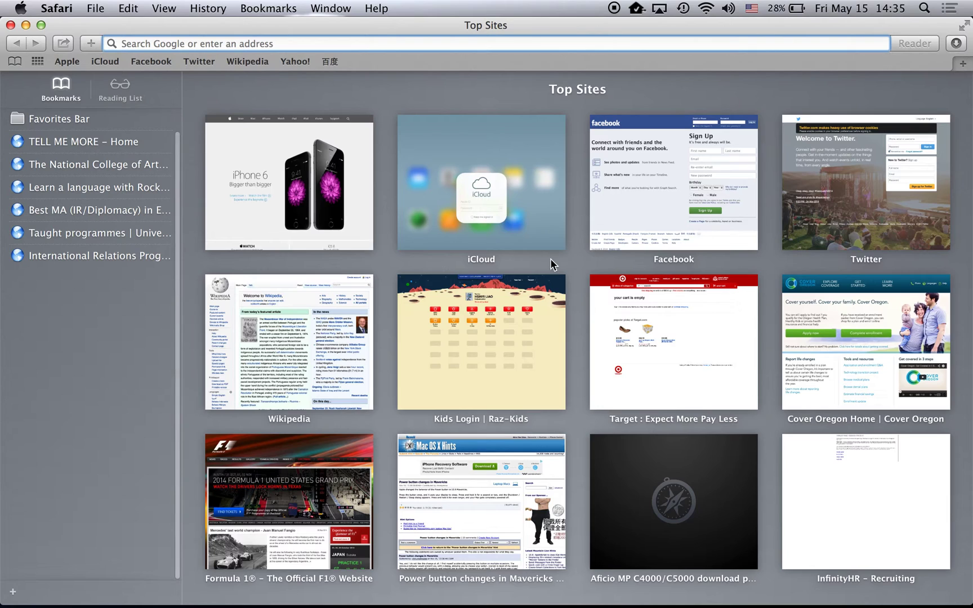
pyautogui.write('www.google.com')
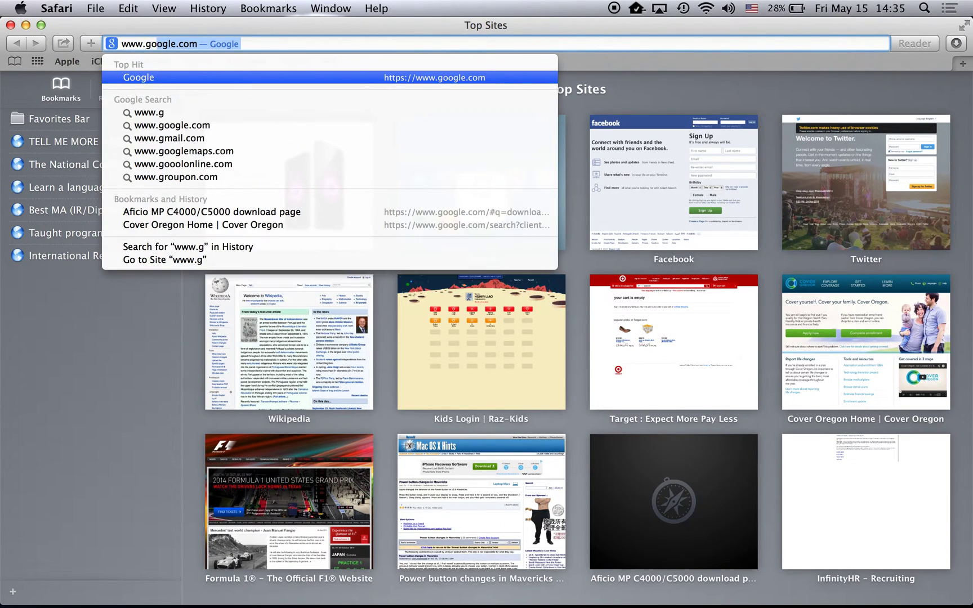
pyautogui.press('Return')
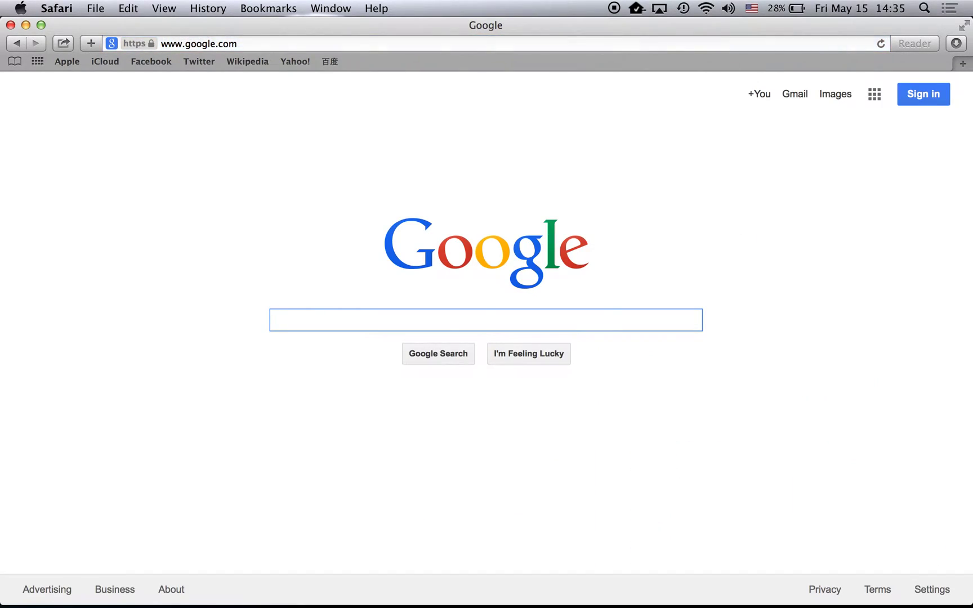
pyautogui.press('super+p')
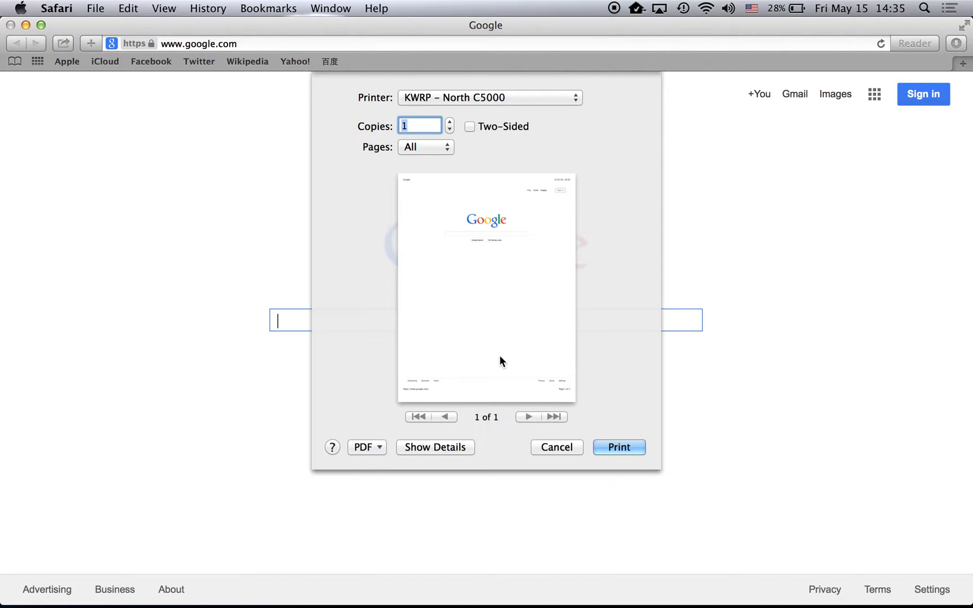
# Step: Show the print details and set Printer Features Color Mode to Black and White
pyautogui.click(431, 448)
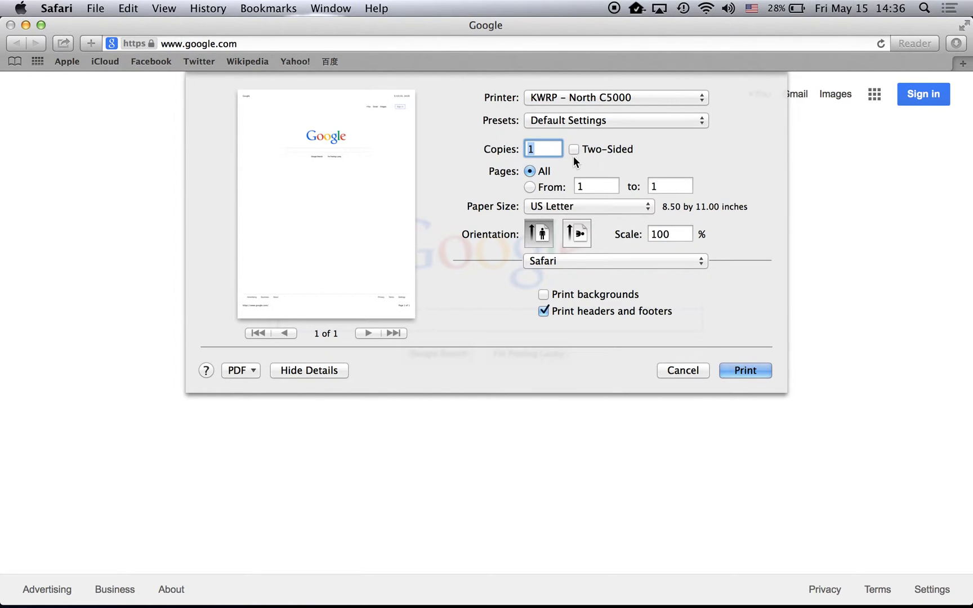
pyautogui.click(569, 262)
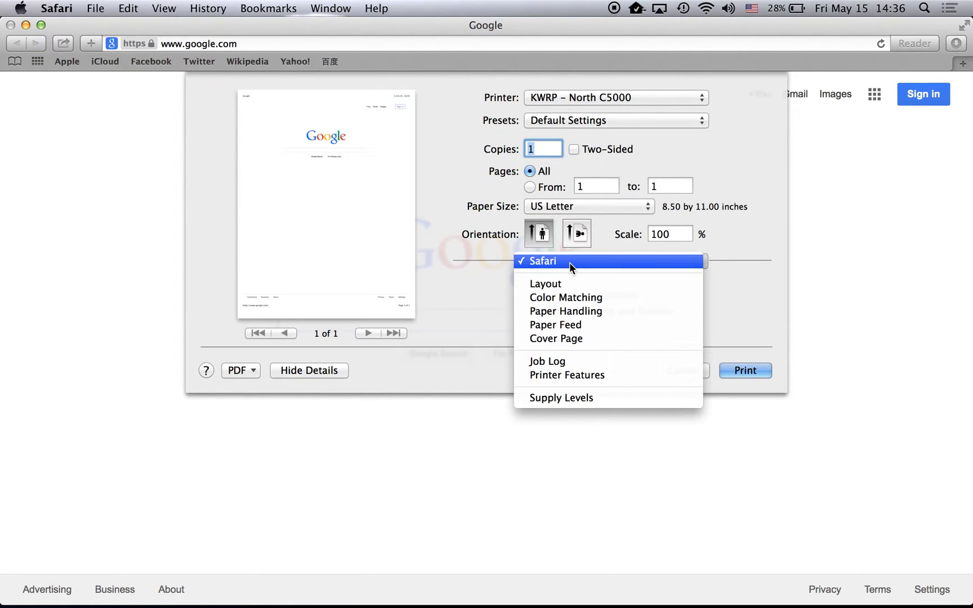
pyautogui.click(566, 373)
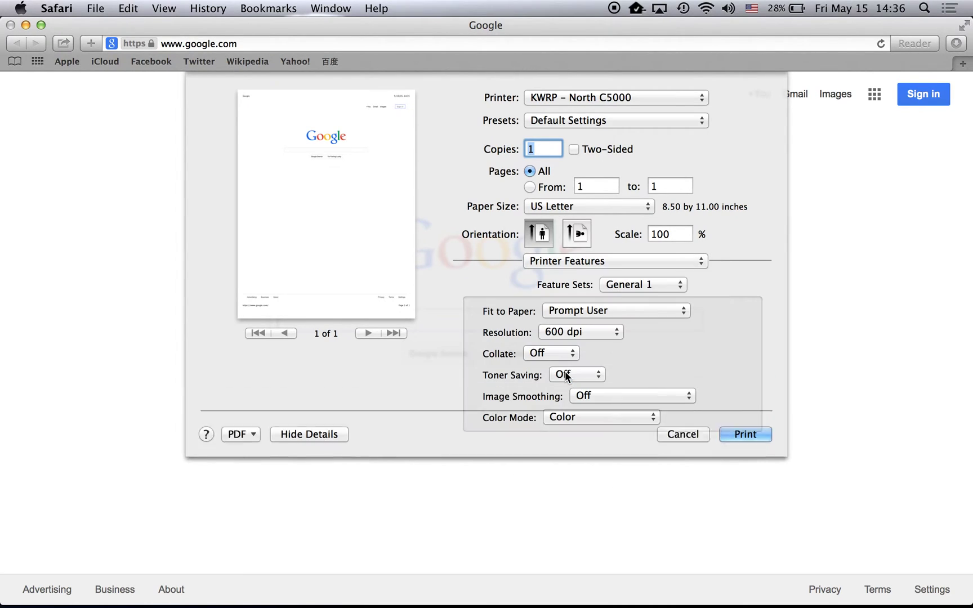
pyautogui.click(575, 418)
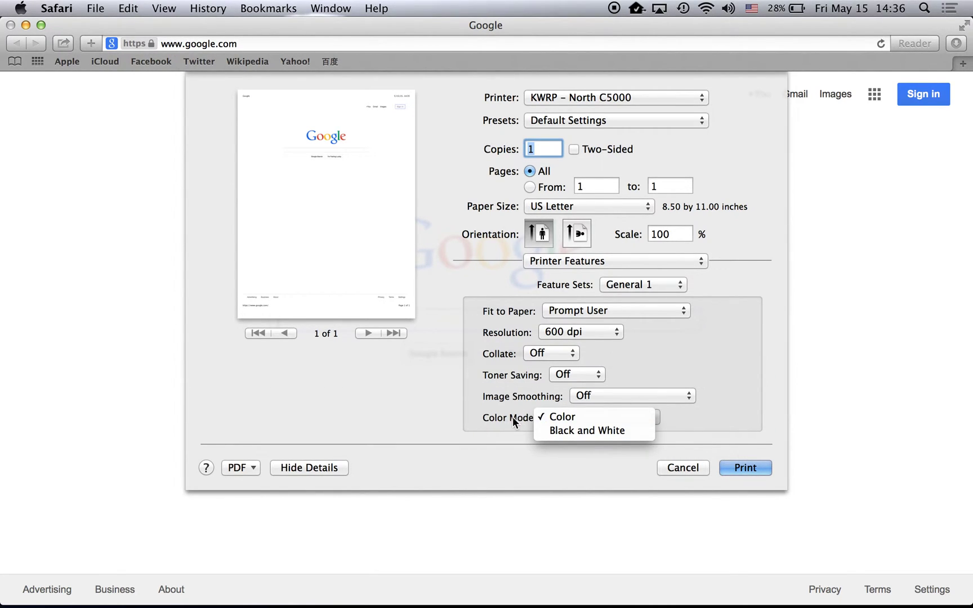
pyautogui.click(563, 429)
pyautogui.click(581, 261)
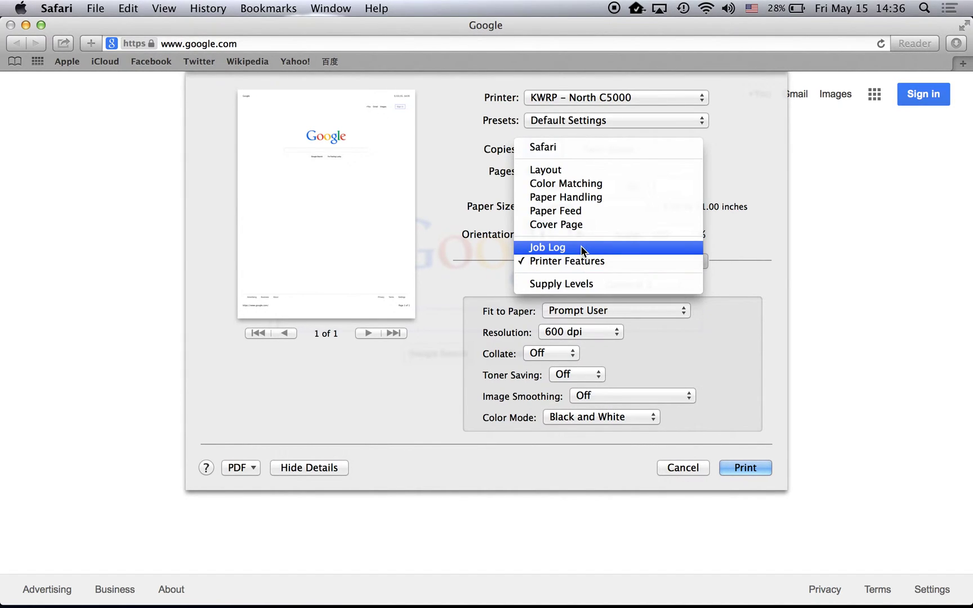
# Step: Under Job Log, turn on Enable User Code and enter the user code
pyautogui.click(581, 247)
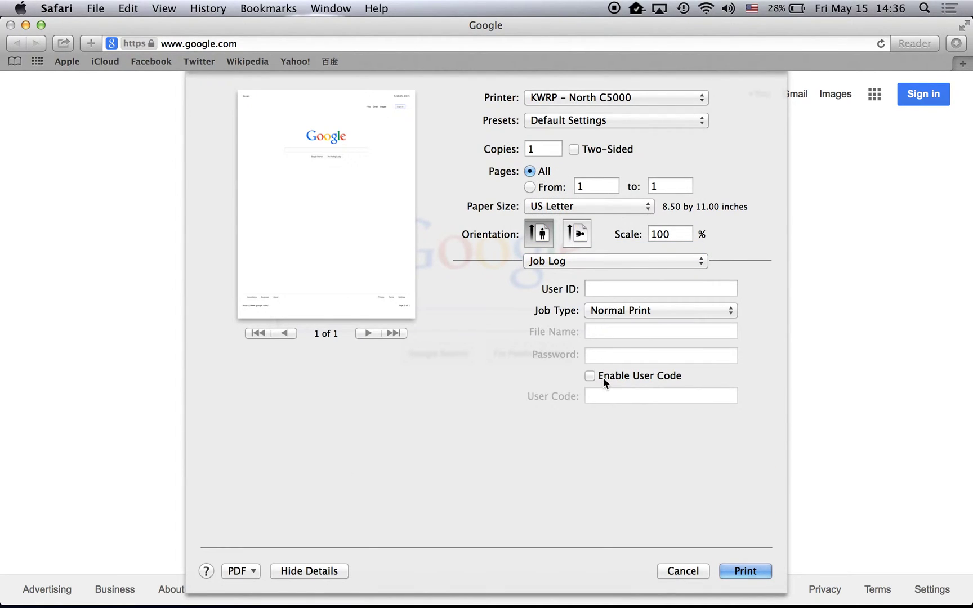
pyautogui.click(605, 378)
pyautogui.click(610, 396)
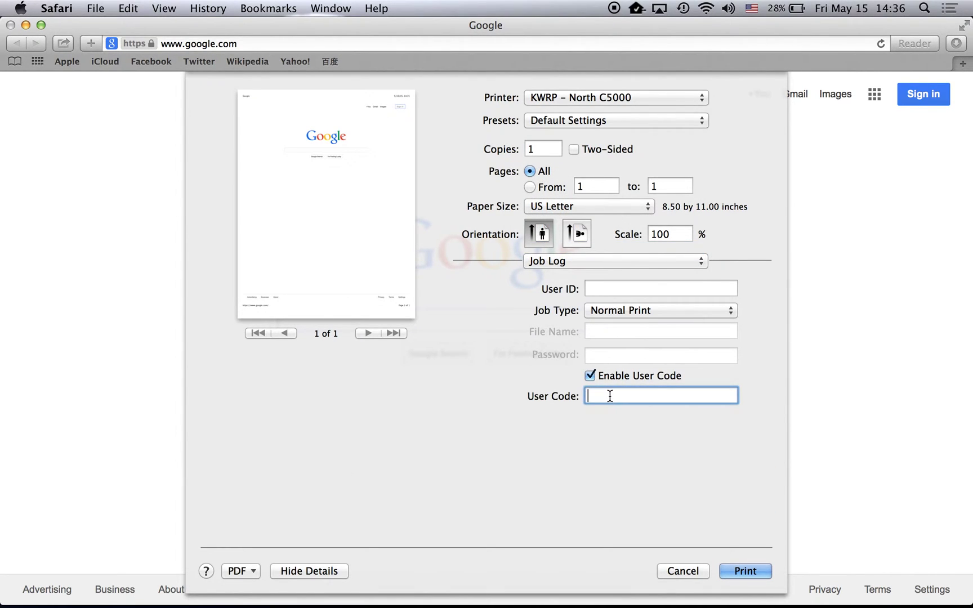
pyautogui.write('0000')
pyautogui.click(597, 122)
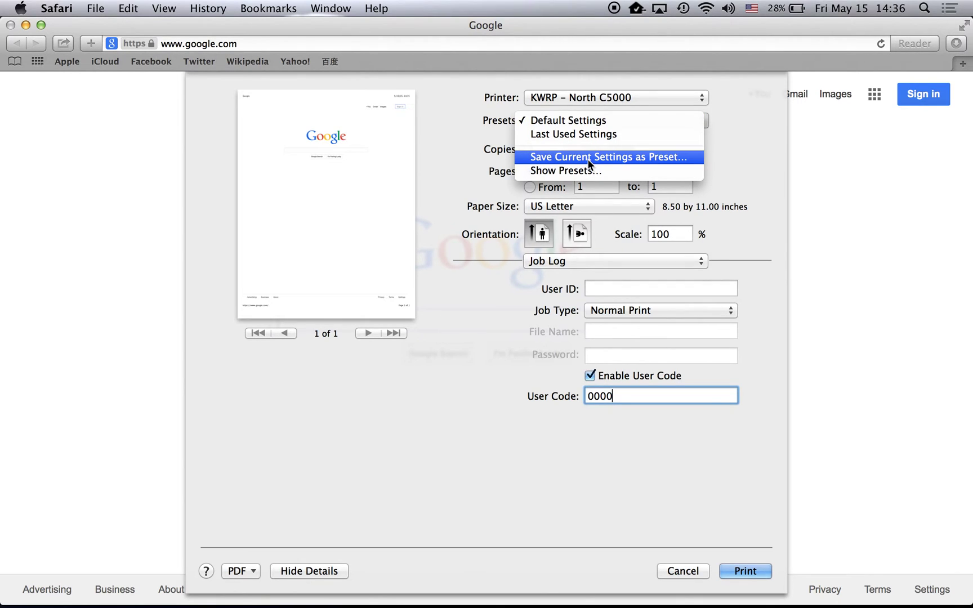
pyautogui.click(562, 120)
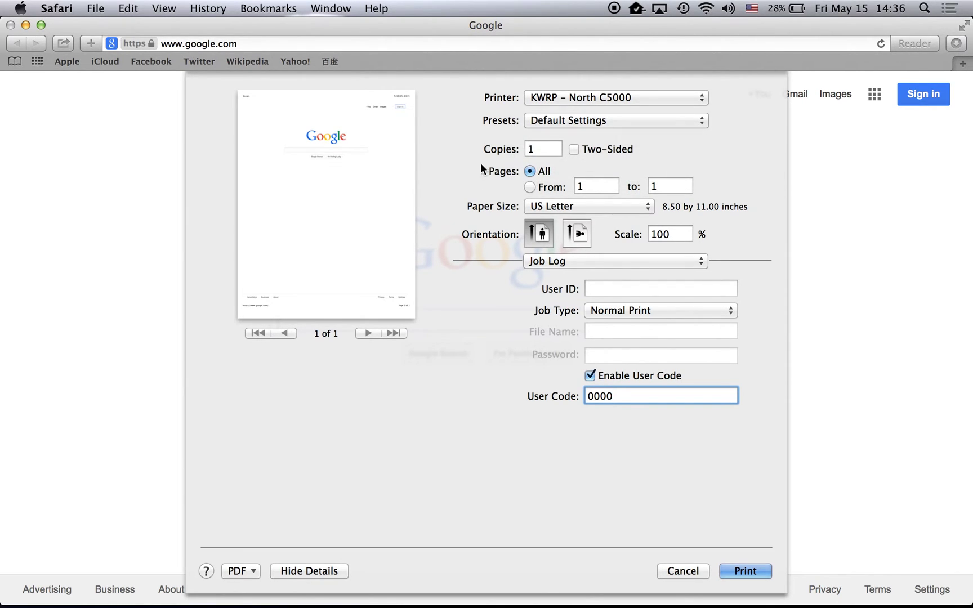
pyautogui.click(562, 120)
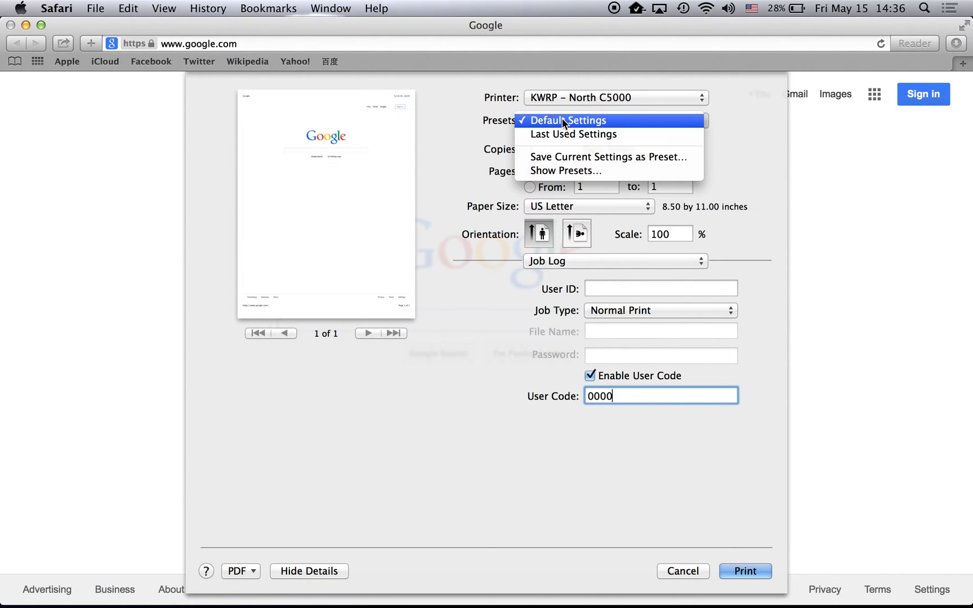
# Step: Save the settings as preset 'KWRP – North C5000' and print only page 1
pyautogui.click(566, 159)
pyautogui.write('KWRP – North C5000')
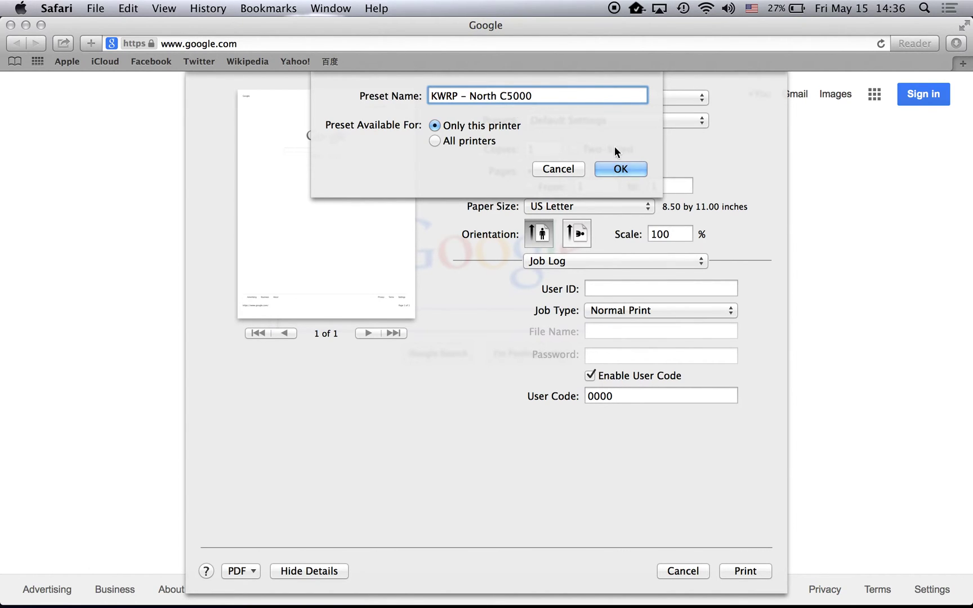
pyautogui.click(624, 169)
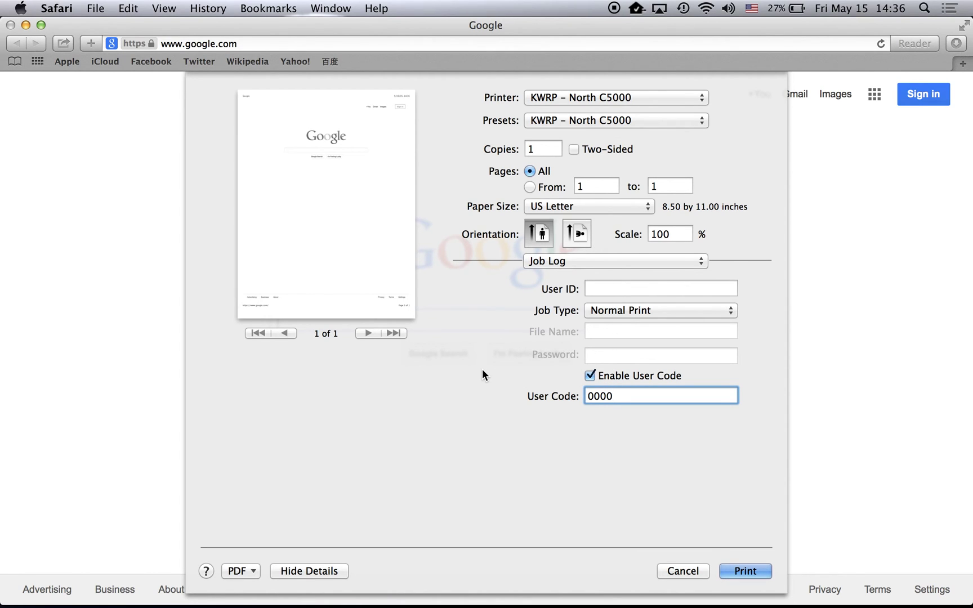
pyautogui.click(529, 187)
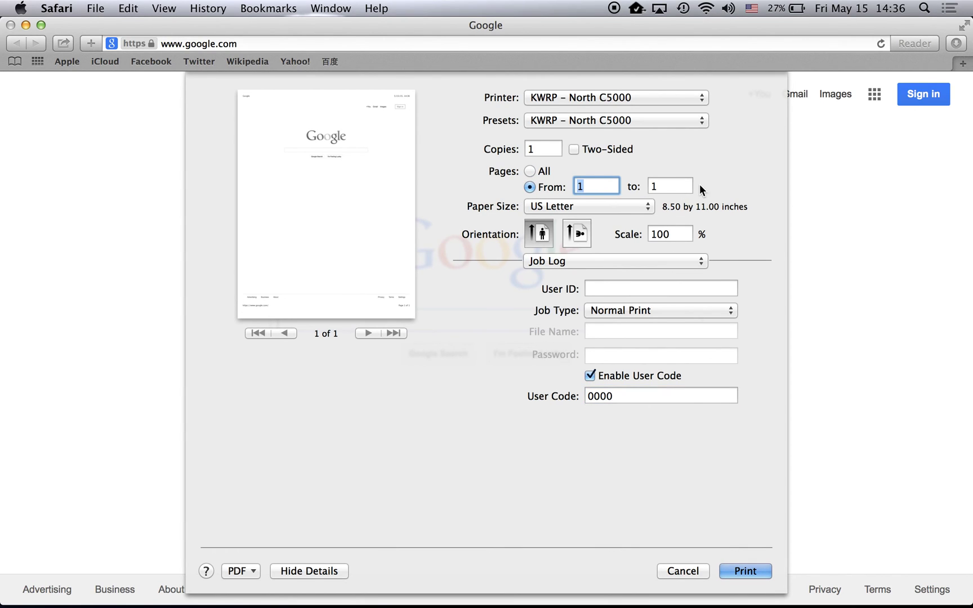
pyautogui.click(745, 571)
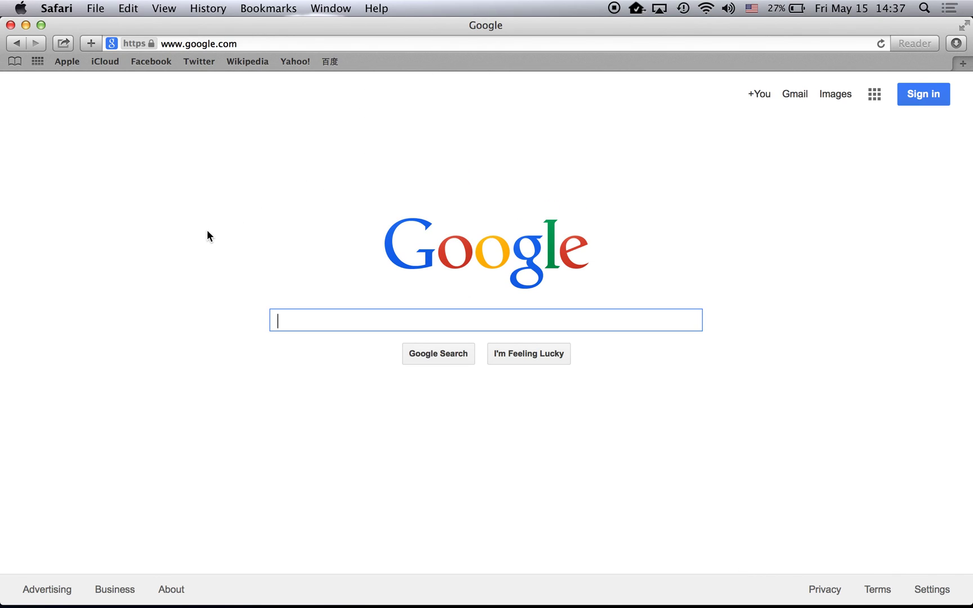